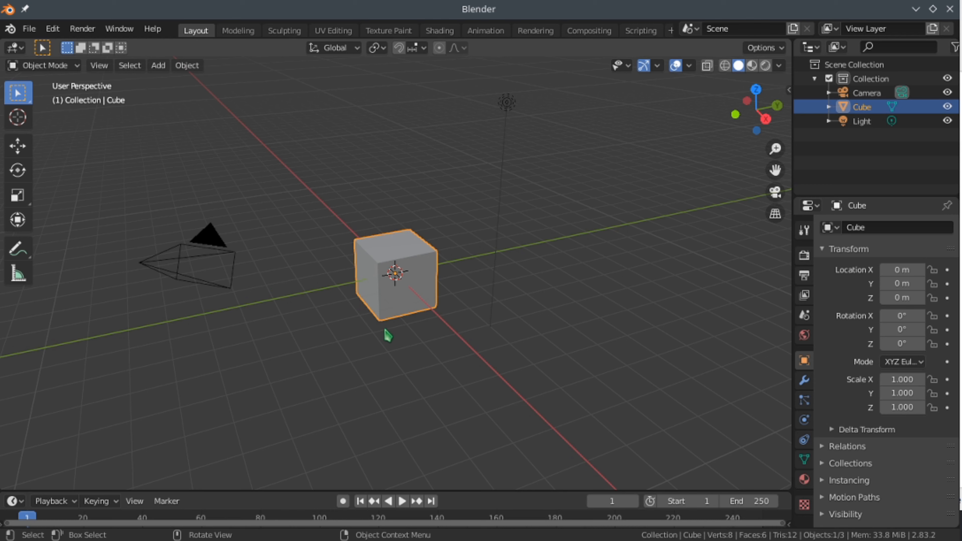
Delete the default cube from the scene.
key(x)
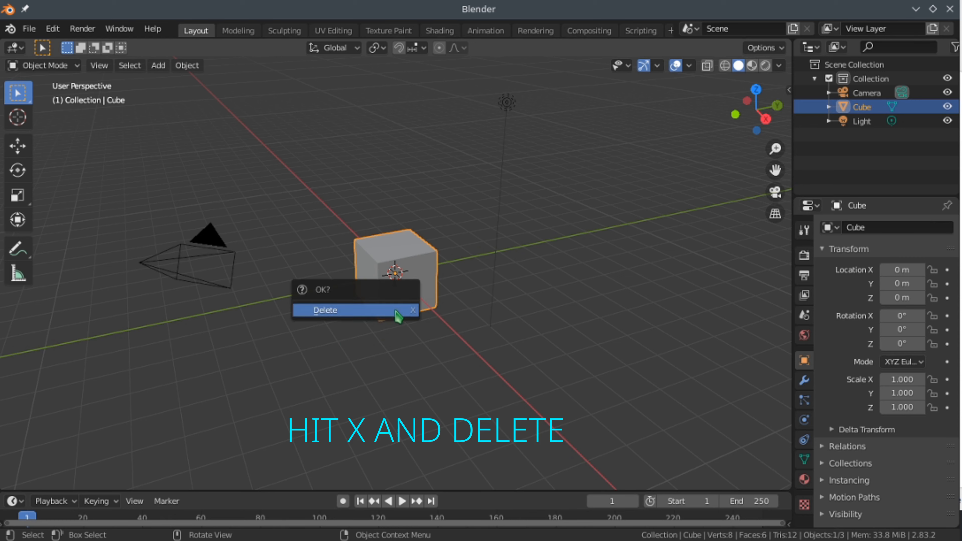
click(396, 312)
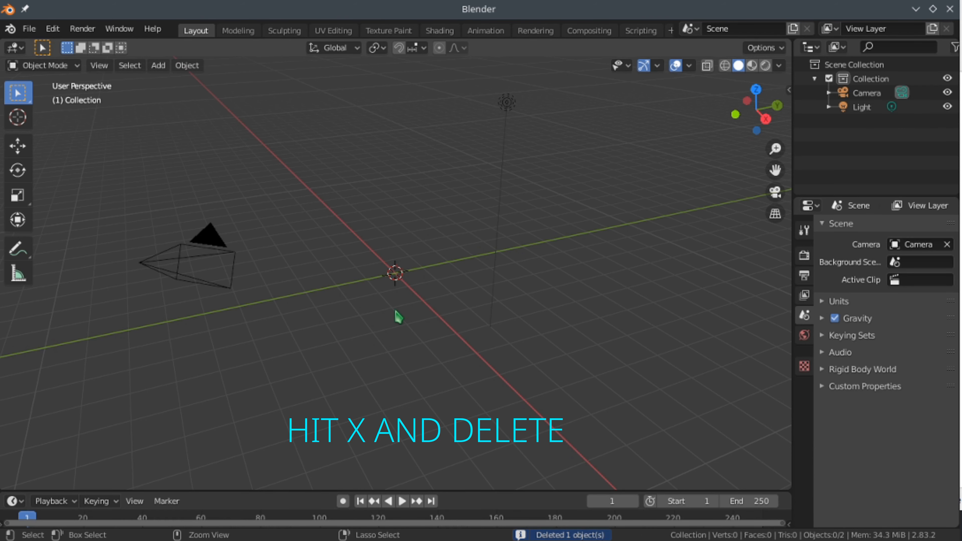
key(ctrl+z)
key(Delete)
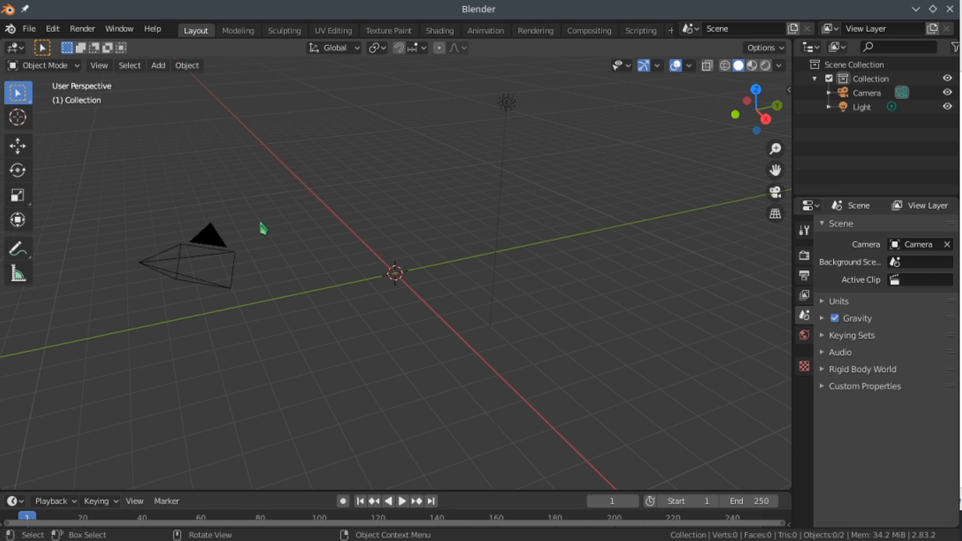
Add a UV sphere mesh at the world origin.
key(shift+a)
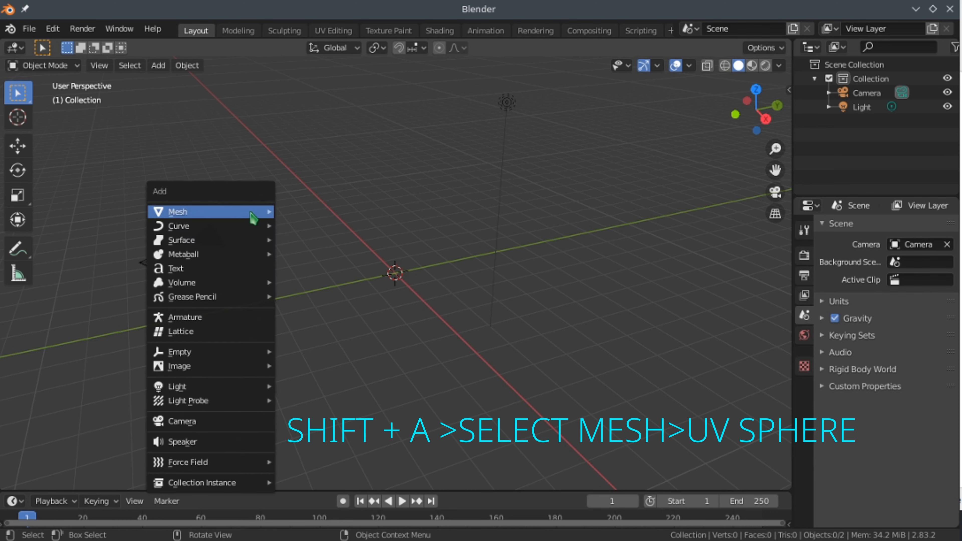
mouse_move(260, 215)
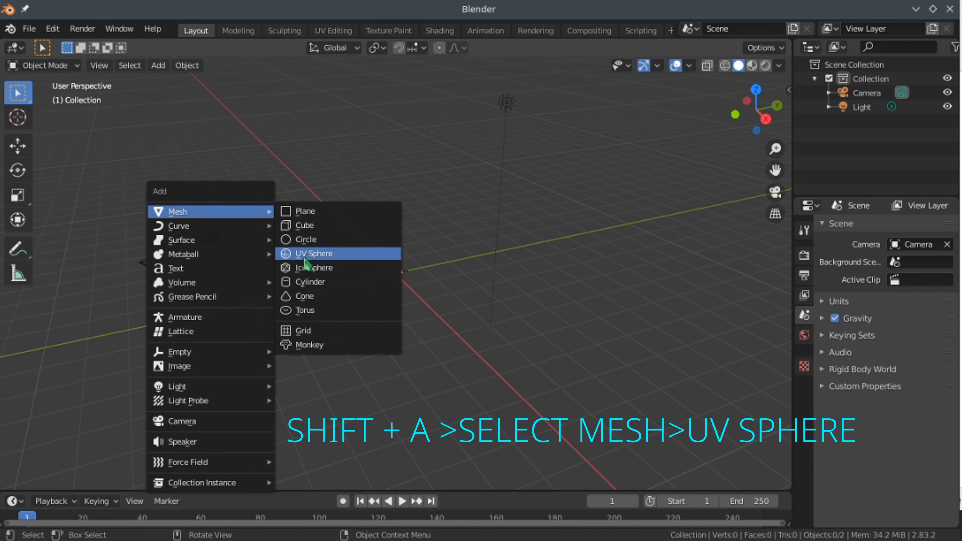
click(158, 71)
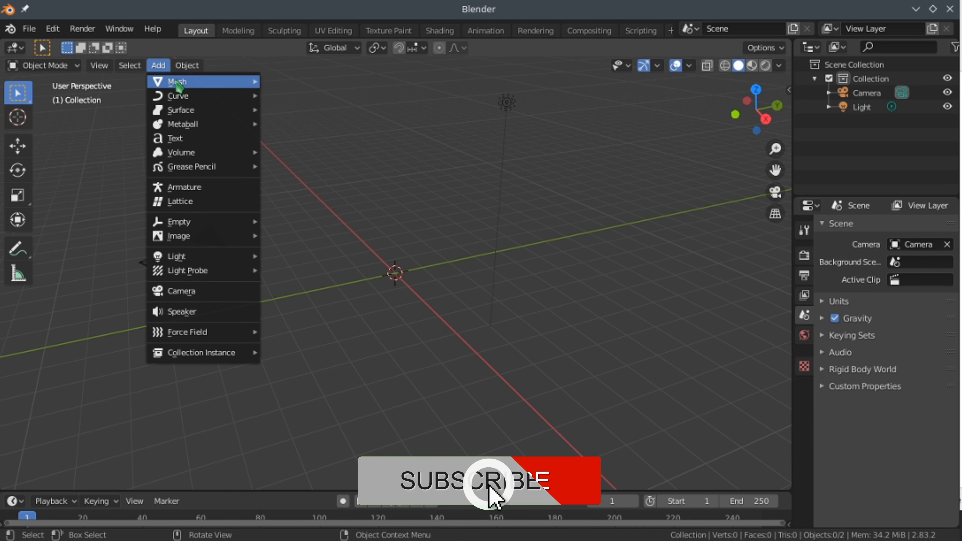
mouse_move(181, 88)
click(299, 123)
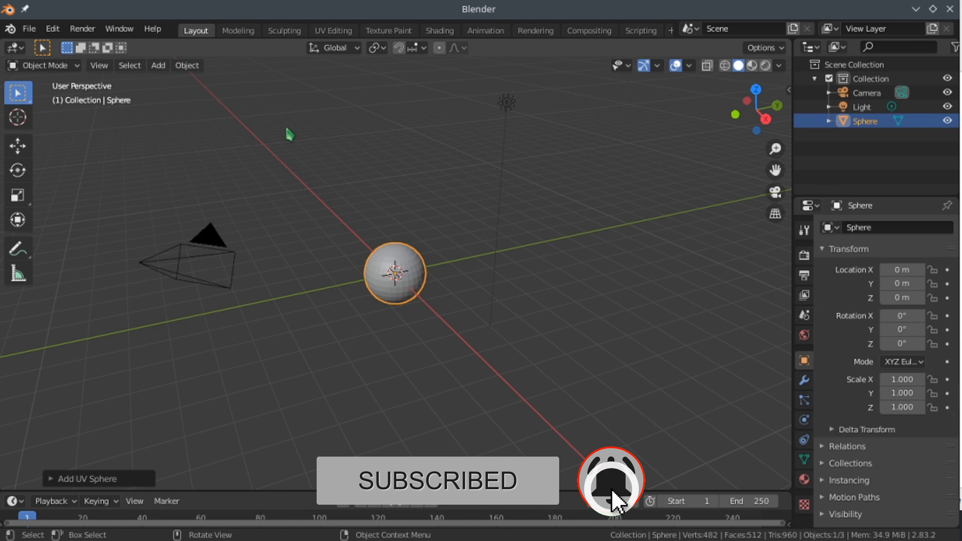
scroll(437, 292, up, 7)
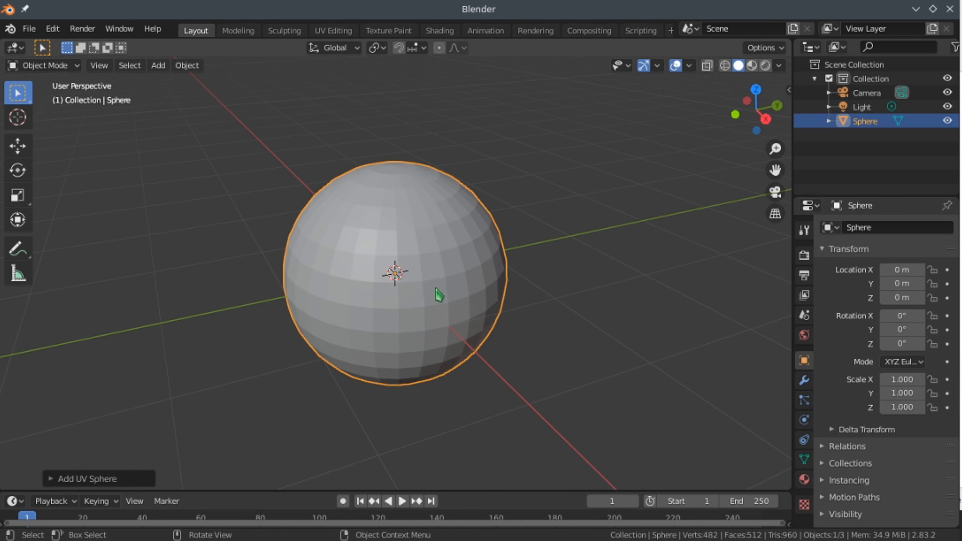
scroll(439, 295, up, 2)
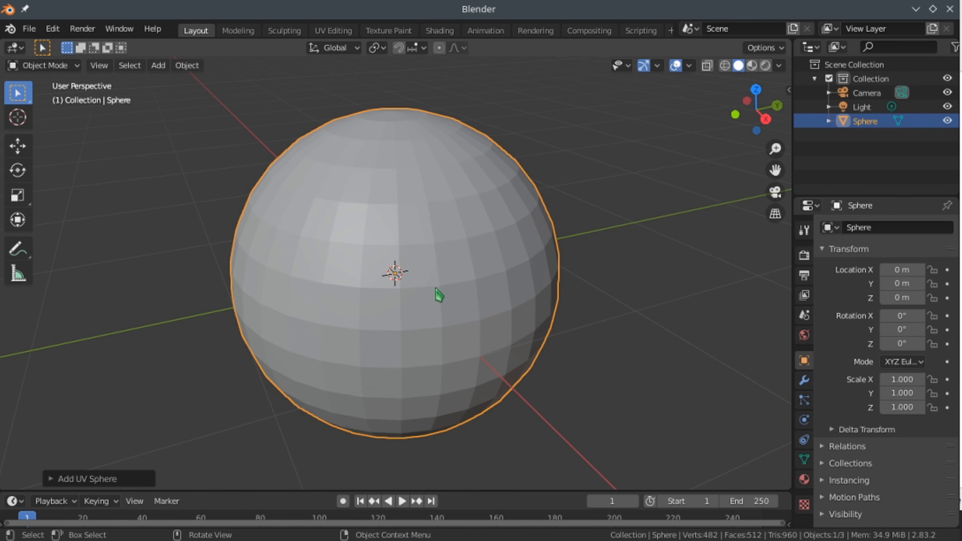
scroll(387, 293, down, 1)
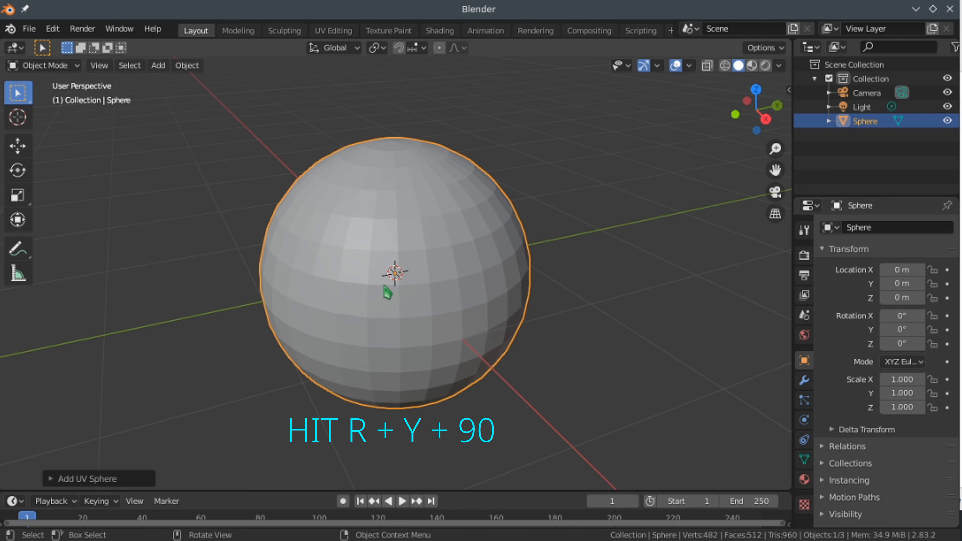
Rotate the sphere 90° about the Y axis.
key(r)
text(y90)
key(Return)
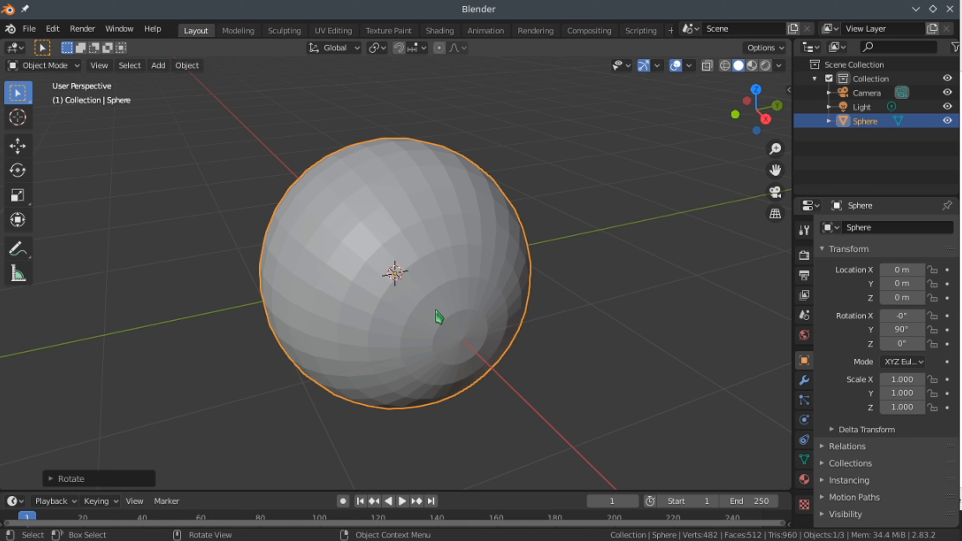
Open the sphere in Edit Mode from the front view and clear the vertex selection.
key(KP_1)
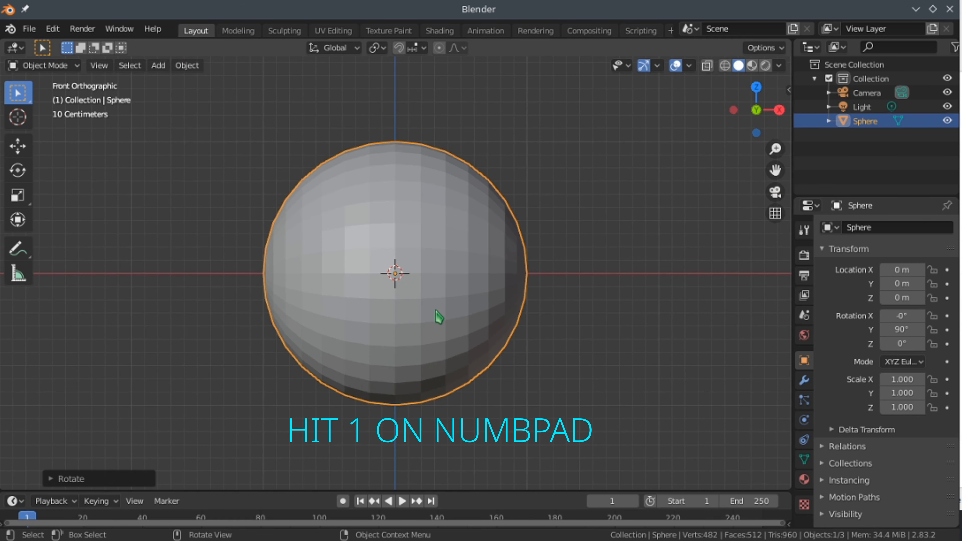
key(Tab)
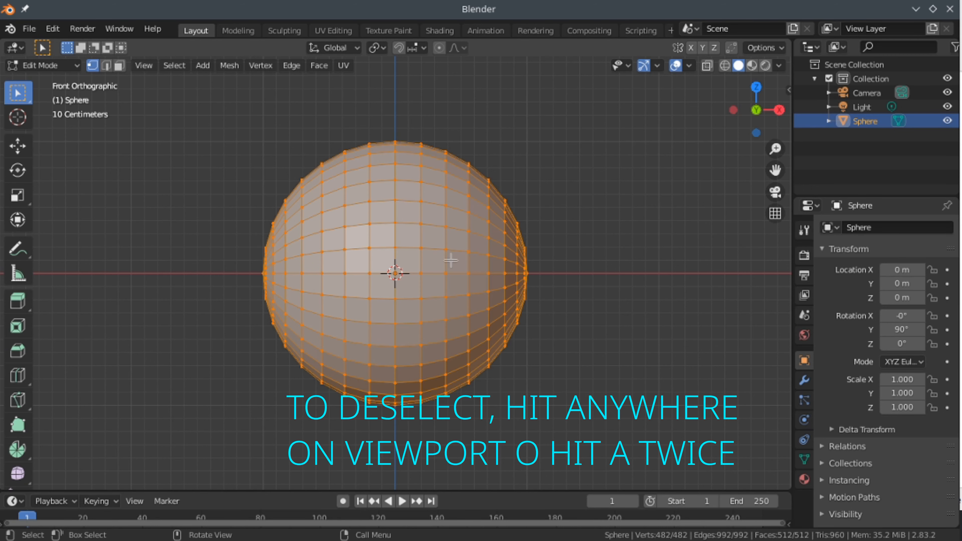
click(554, 169)
key(a)
click(553, 170)
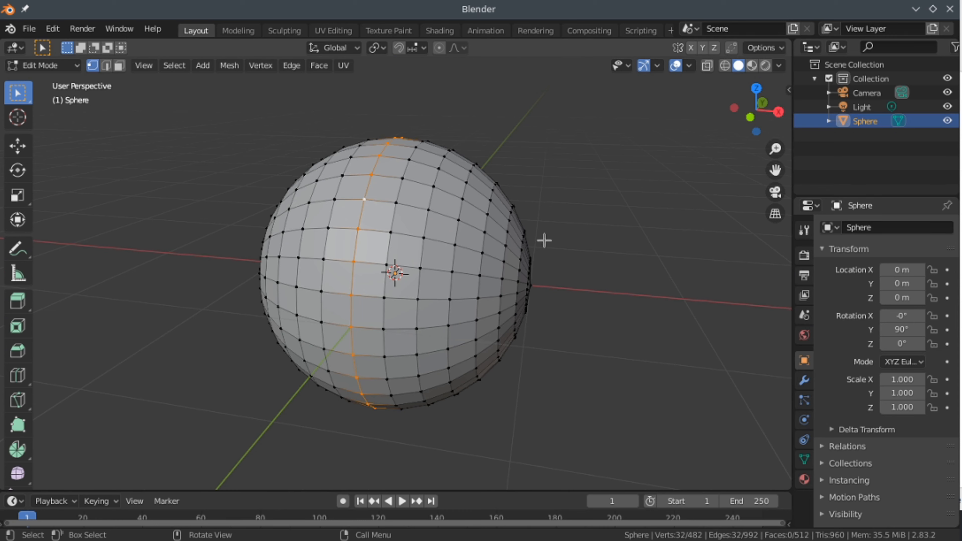
Turn on X-ray and wireframe shading, and return to the front orthographic view.
click(707, 66)
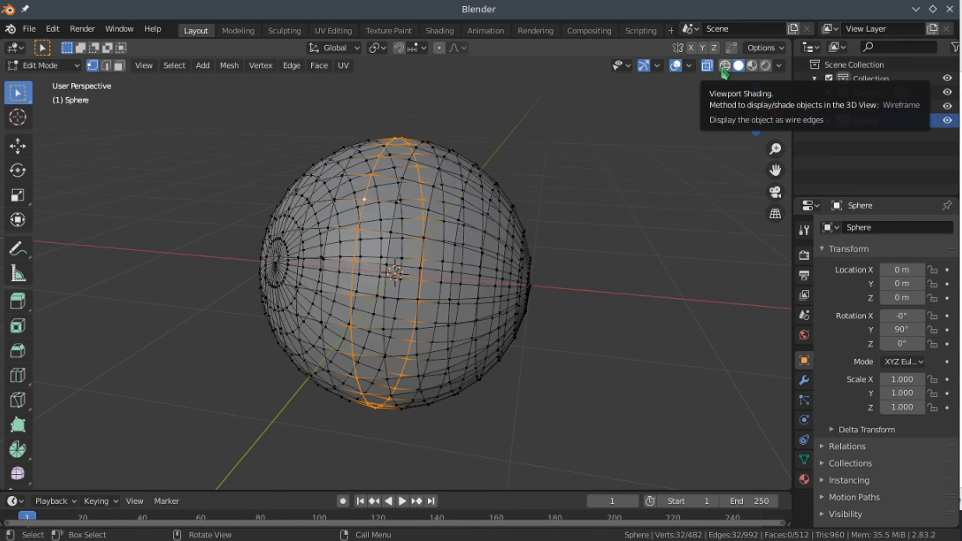
click(725, 66)
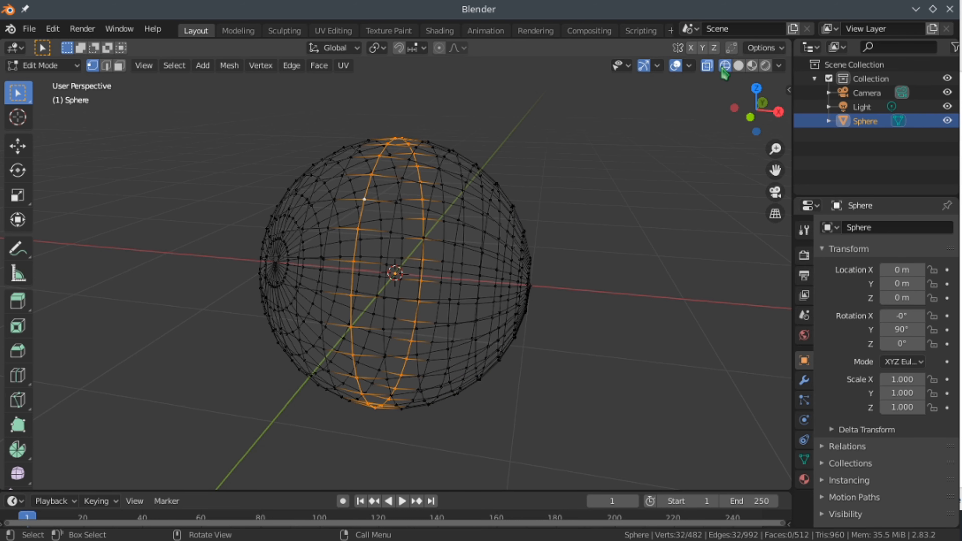
key(KP_1)
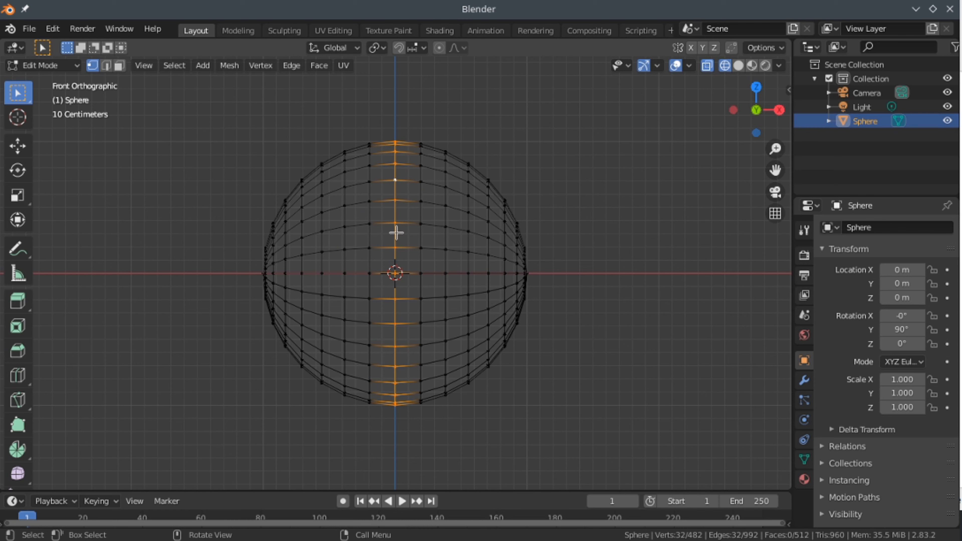
Delete all vertices of the sphere's half on the positive X side, keeping the centre loop.
key(a)
key(alt+a)
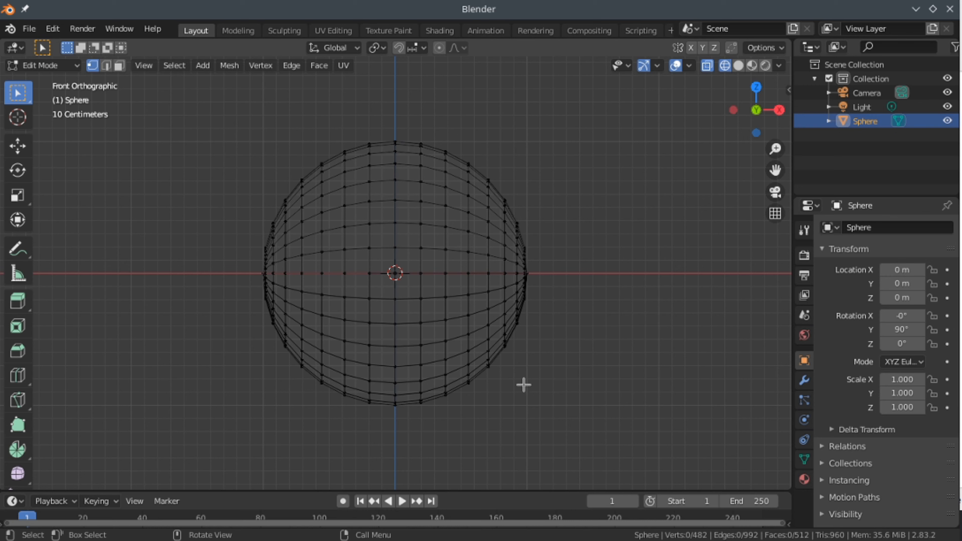
key(b)
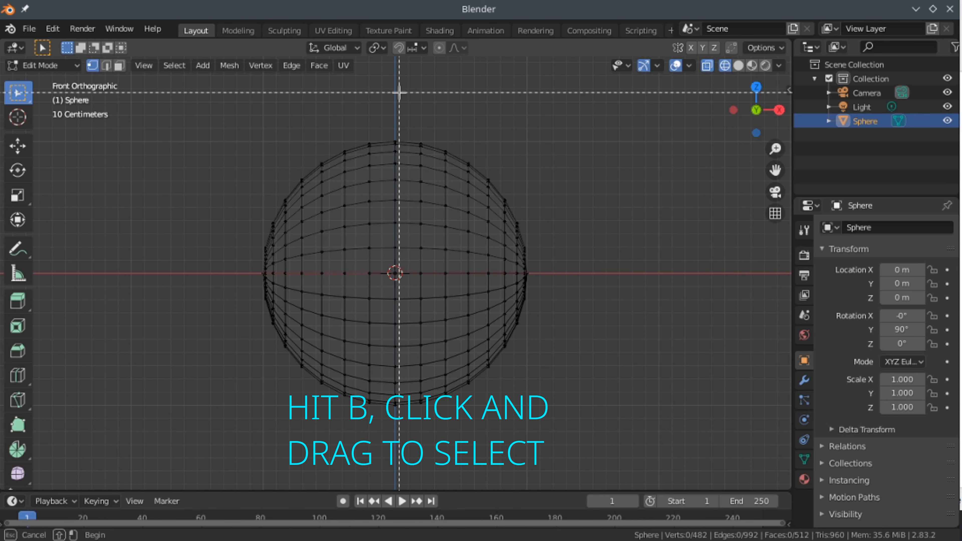
drag(399, 92, 600, 460)
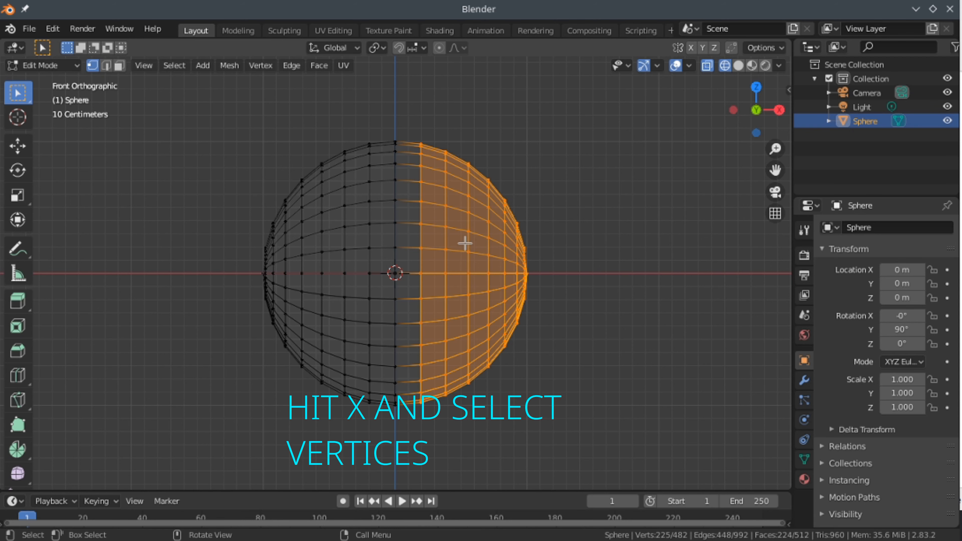
key(x)
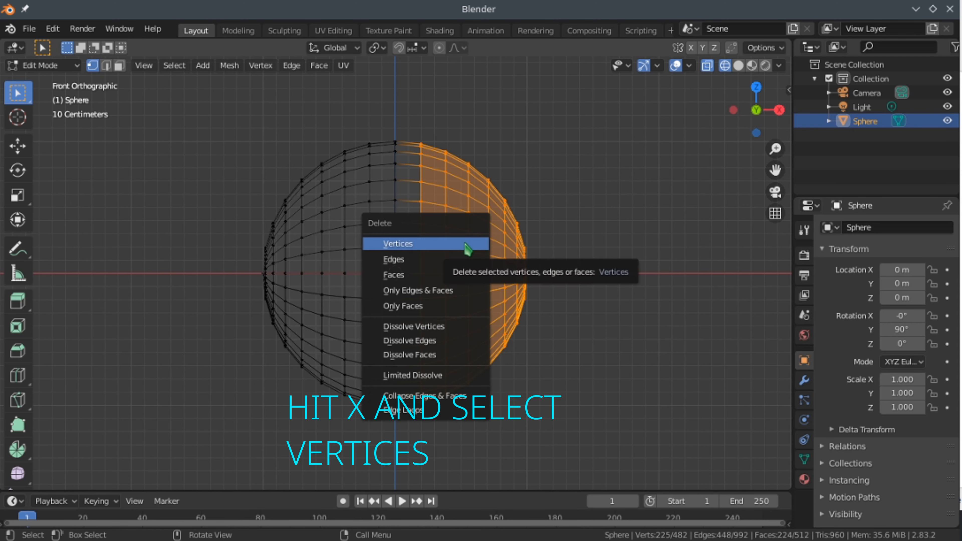
click(468, 250)
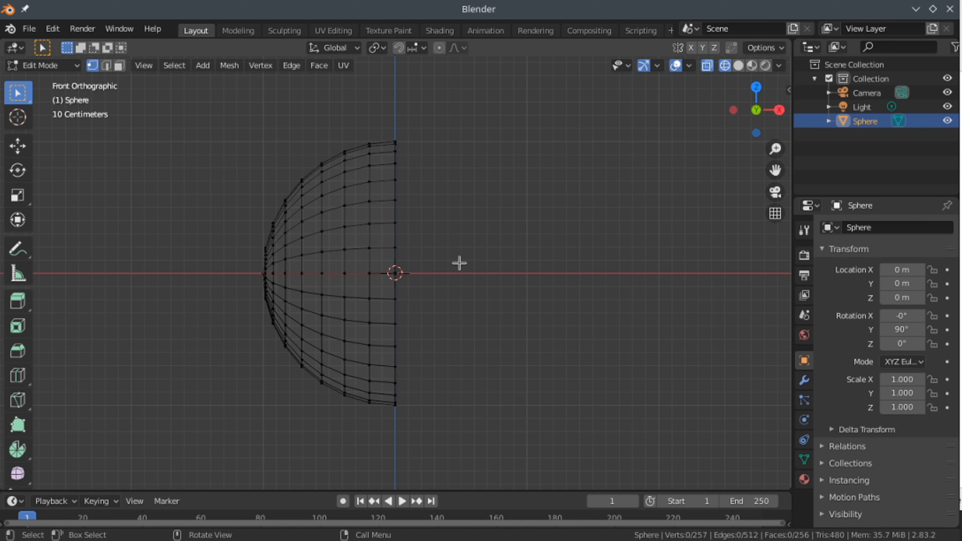
Select the open rim vertices of the half sphere and extrude them 2 m along the X axis.
key(b)
key(Escape)
drag(382, 115, 440, 448)
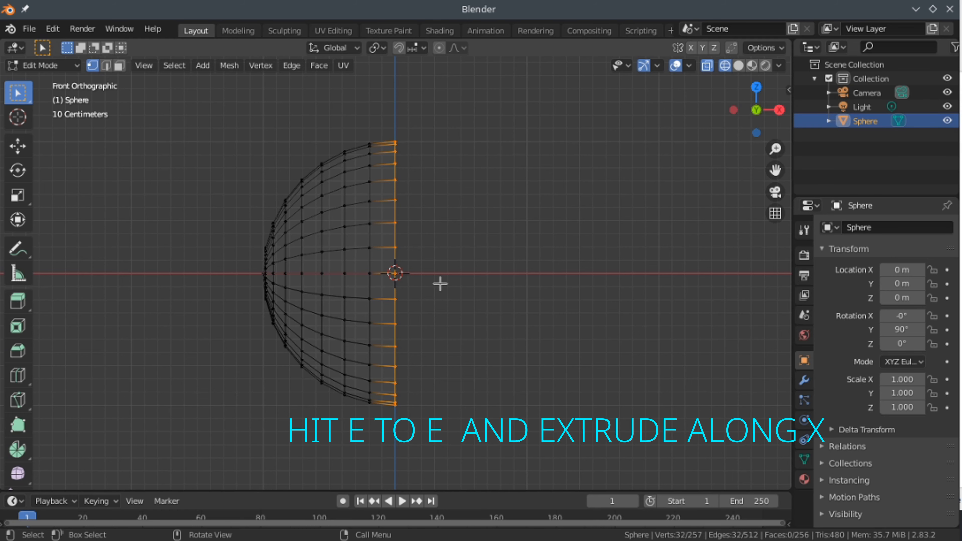
key(e)
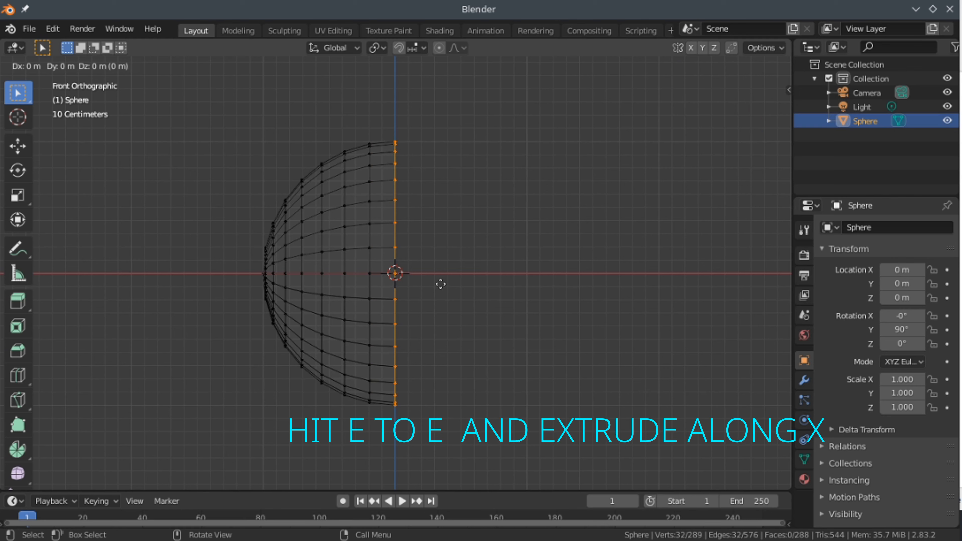
key(x)
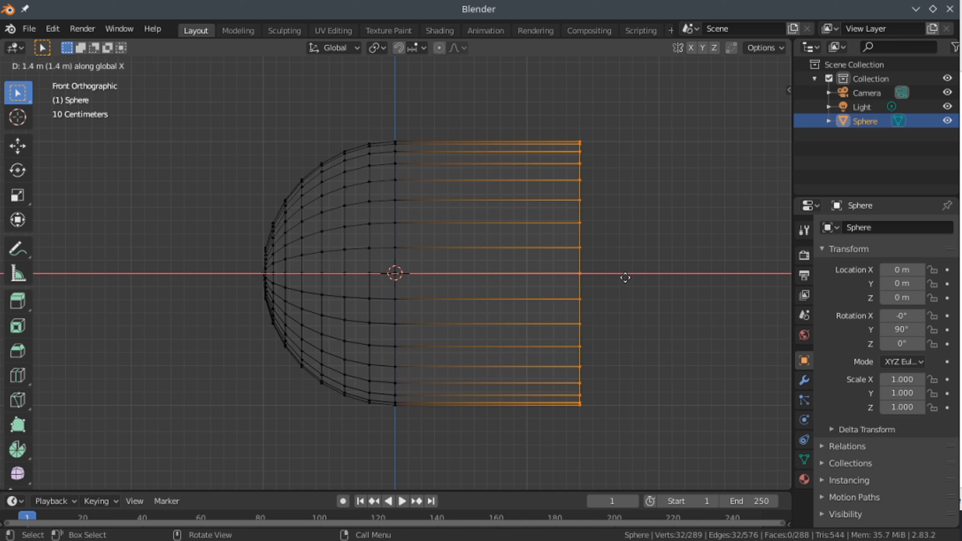
key(2)
key(Return)
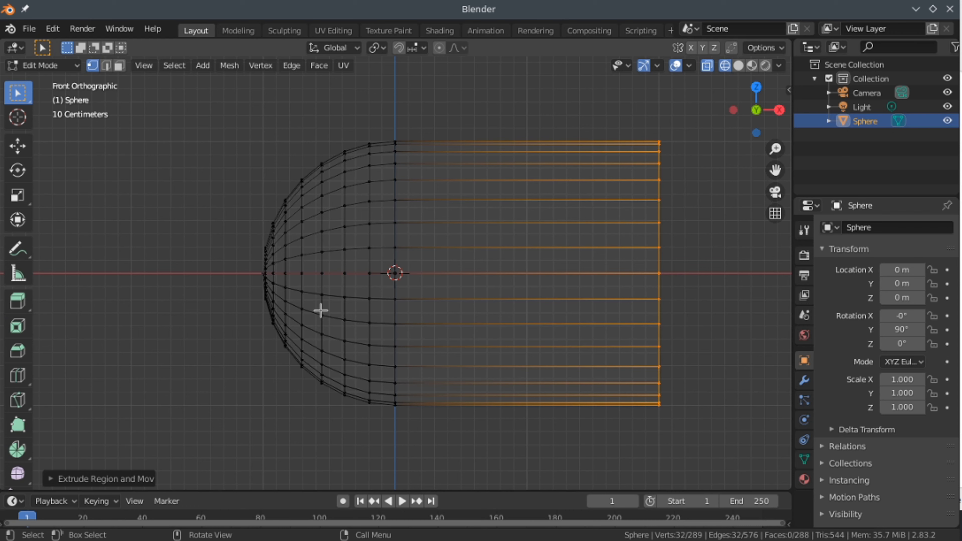
Return to Object Mode, duplicate the capsule half in place and rotate the copy 180° about the Y axis.
key(Tab)
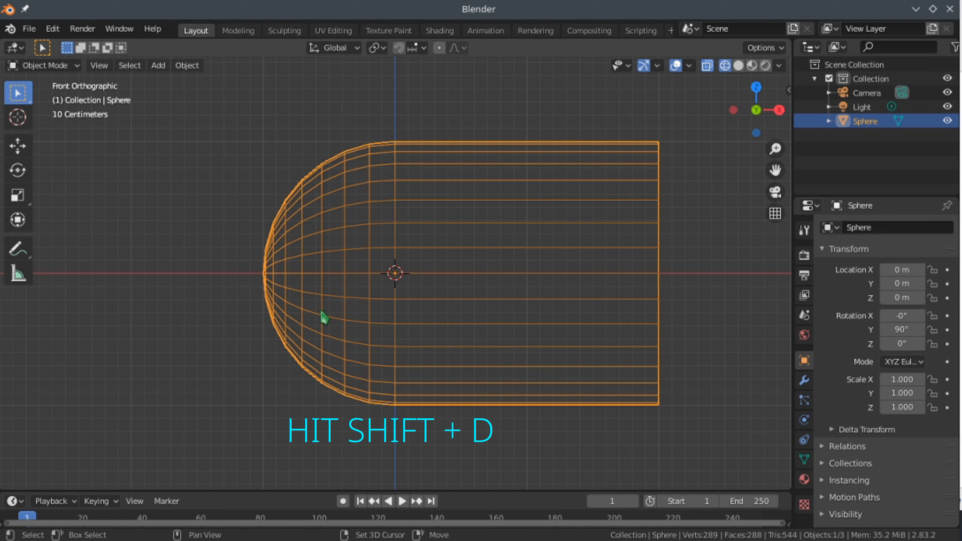
key(shift+d)
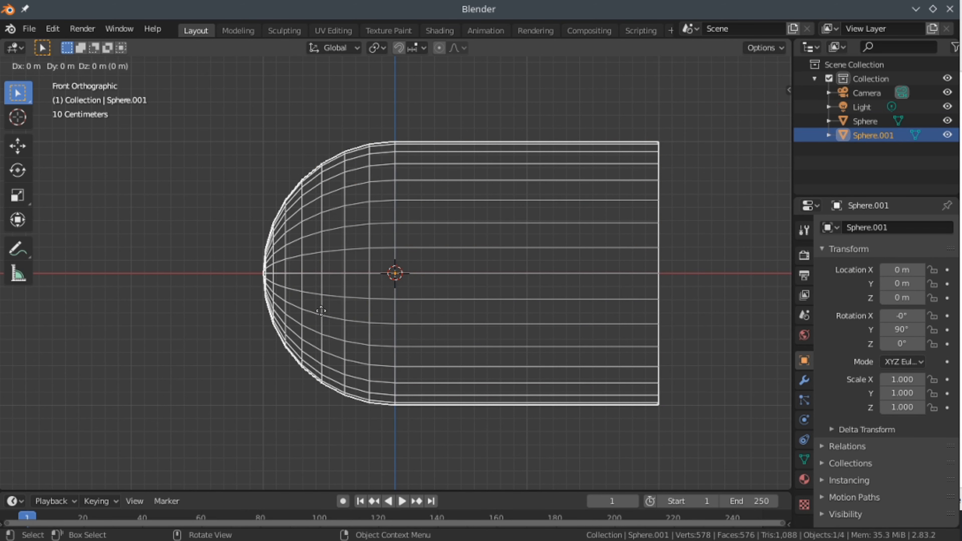
click(322, 313)
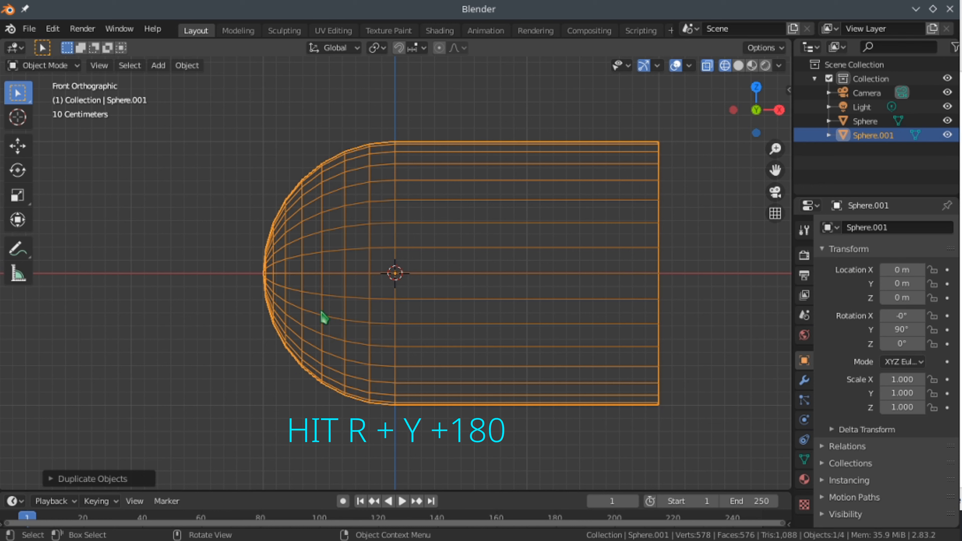
key(r)
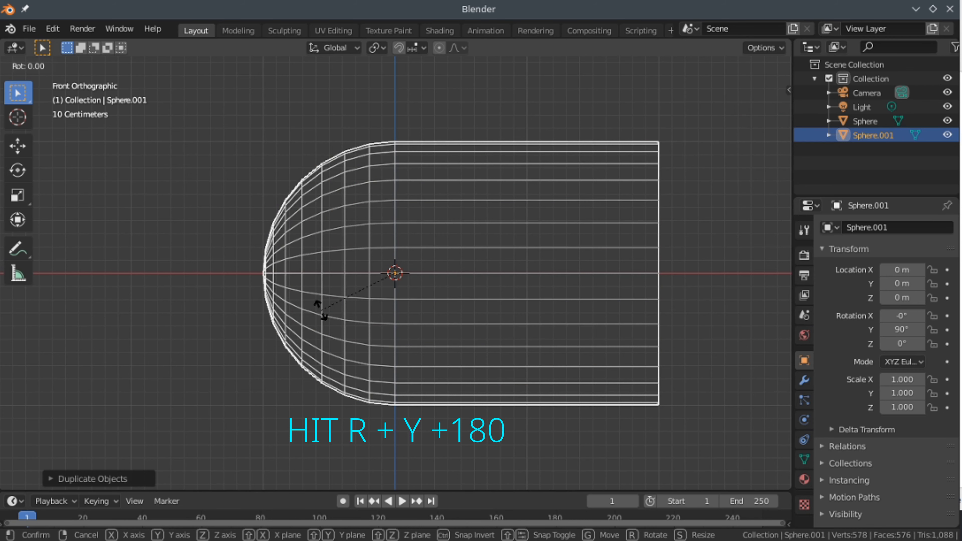
key(y)
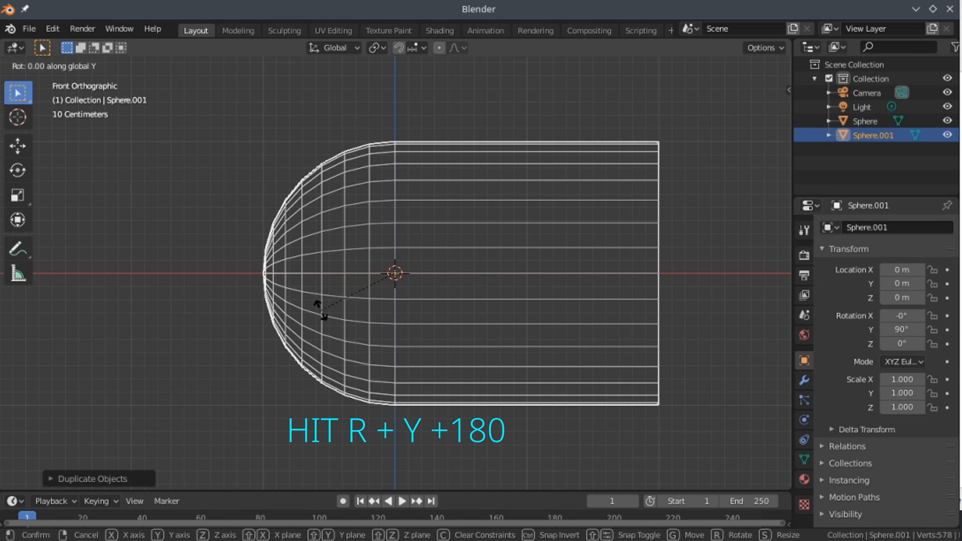
text(18)
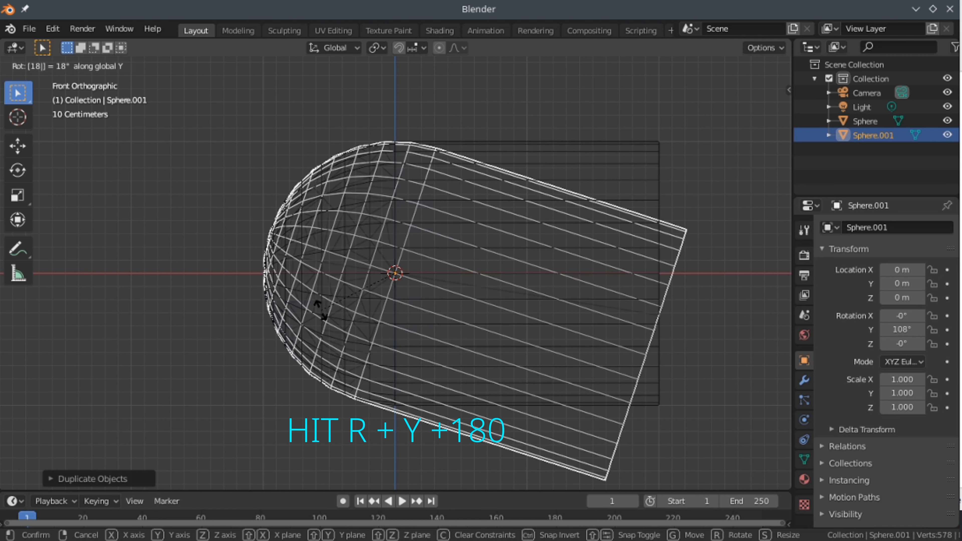
text(0)
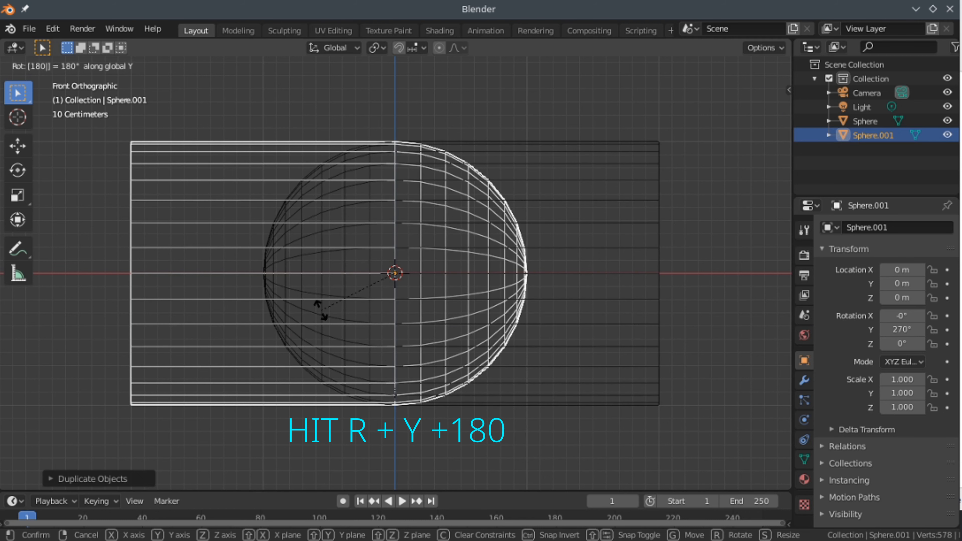
key(Return)
Move the rotated copy about 2.29 m along the positive X axis so it overlaps the original half's open end.
click(18, 146)
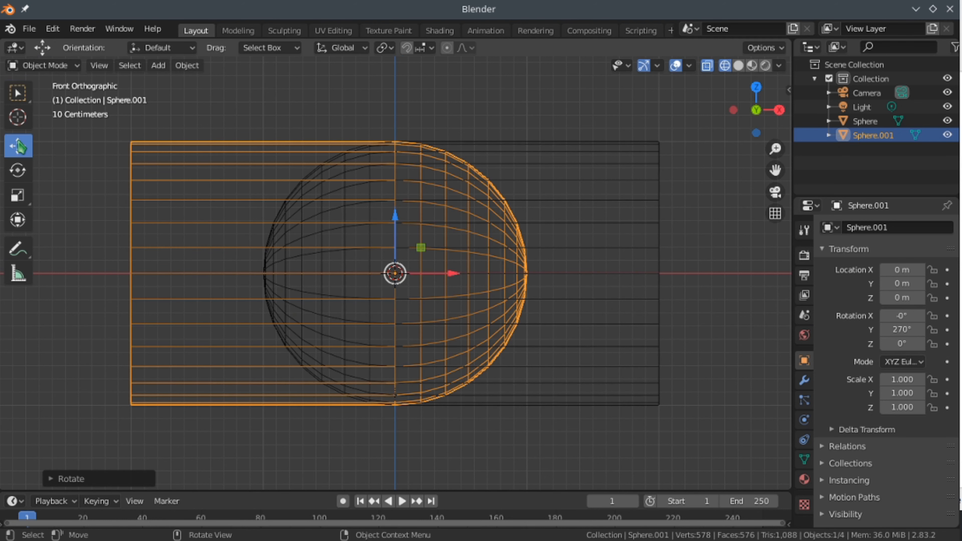
drag(454, 274, 652, 276)
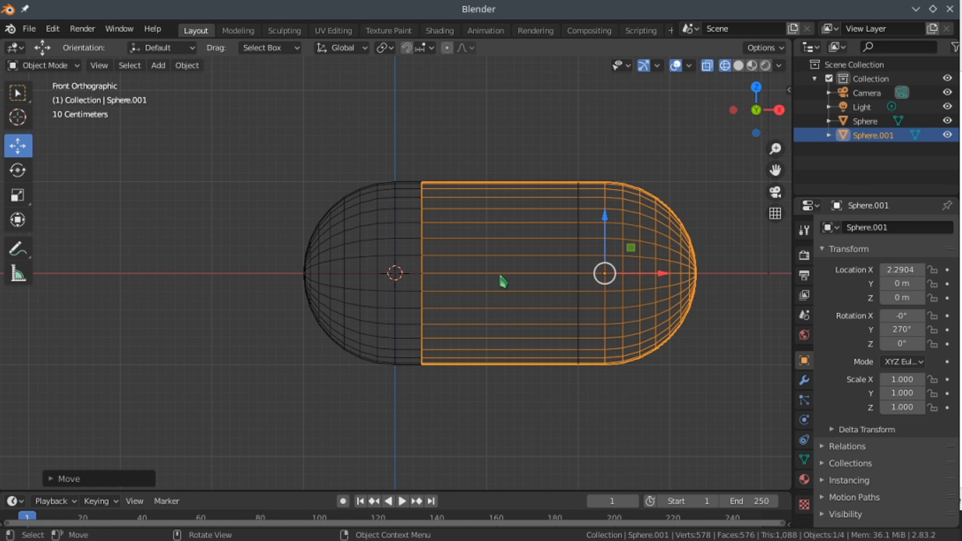
Move the rotated half along X to about 2.38 m and scale it up uniformly to about 1.027.
drag(664, 273, 676, 273)
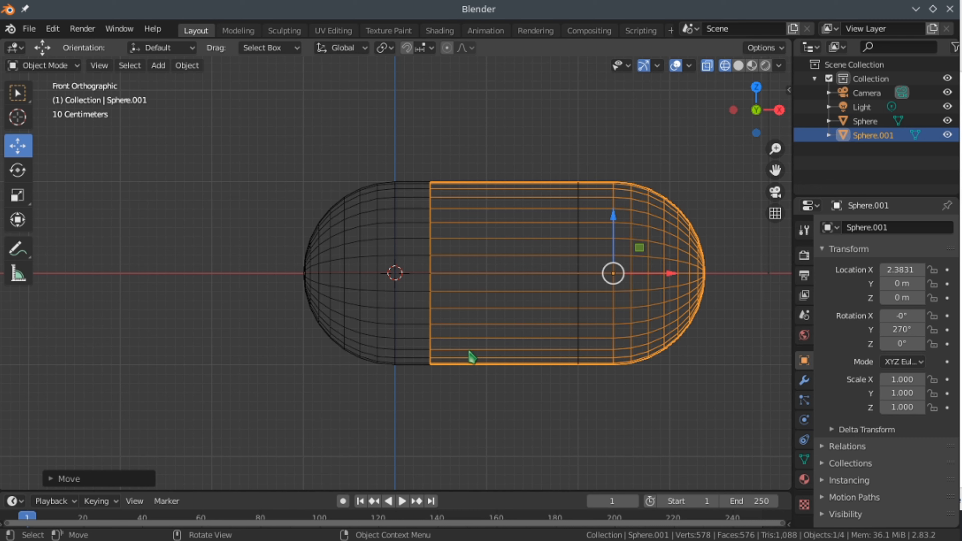
key(s)
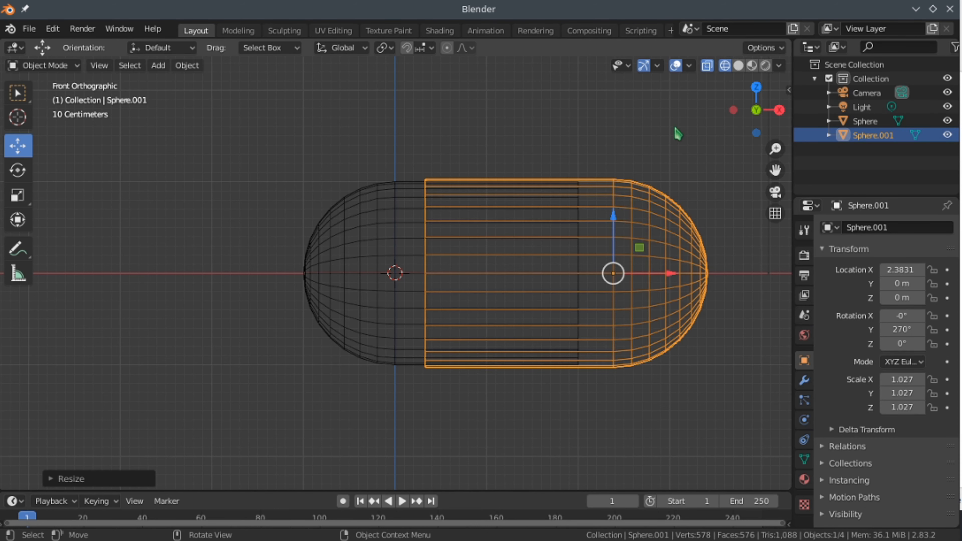
Display the capsule in solid shading with X-ray turned off.
click(738, 66)
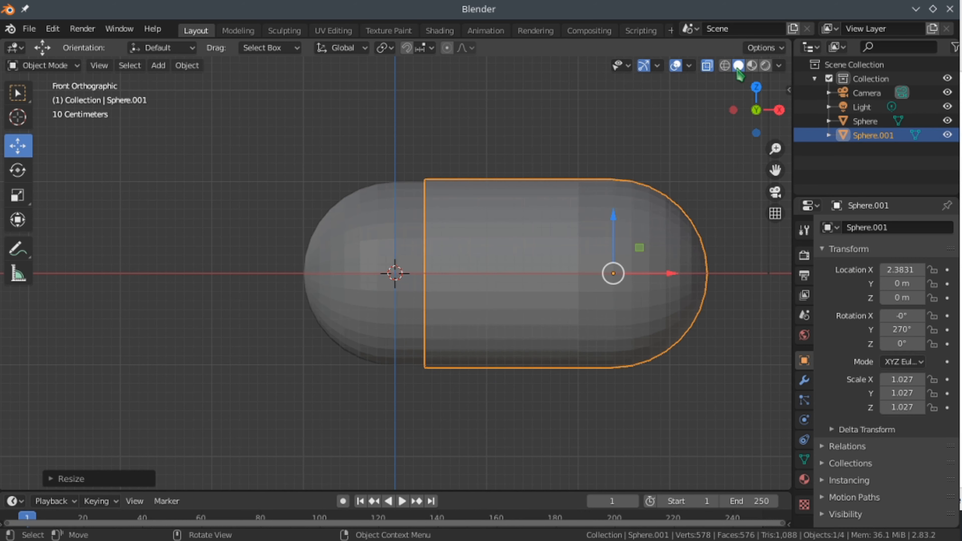
click(707, 66)
middle_drag(700, 250, 540, 266)
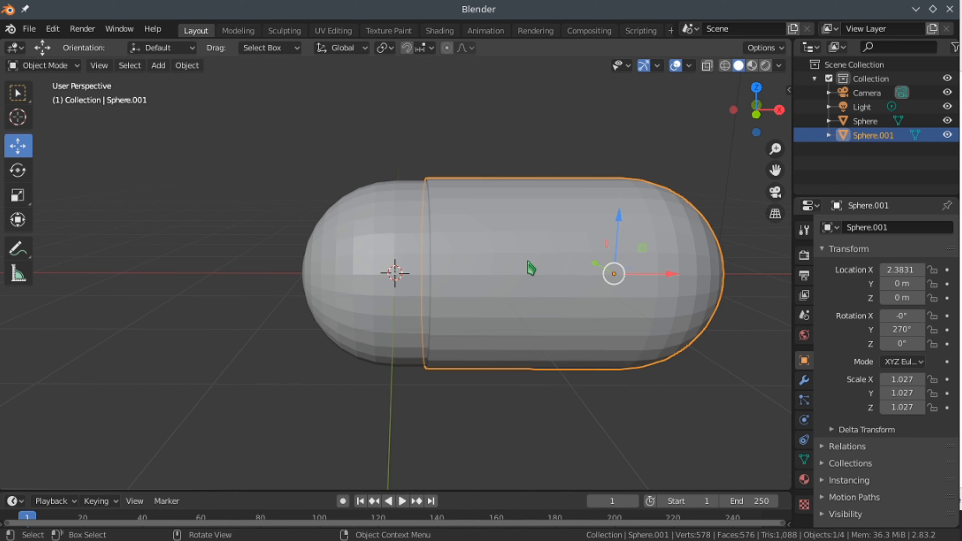
In Edit Mode, add nine evenly spaced loop cuts around the straight section of the rotated half.
key(Tab)
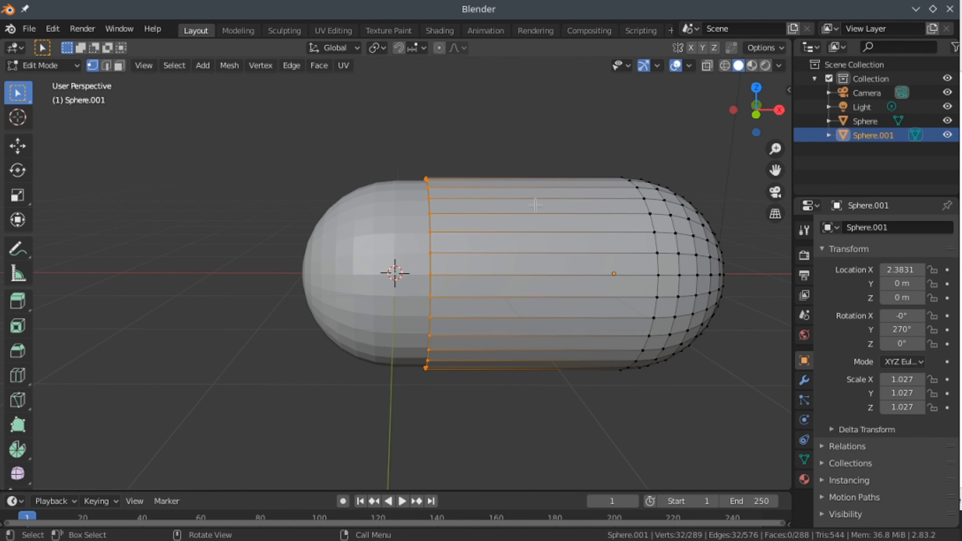
key(ctrl+r)
key(ctrl)
key(ctrl+r)
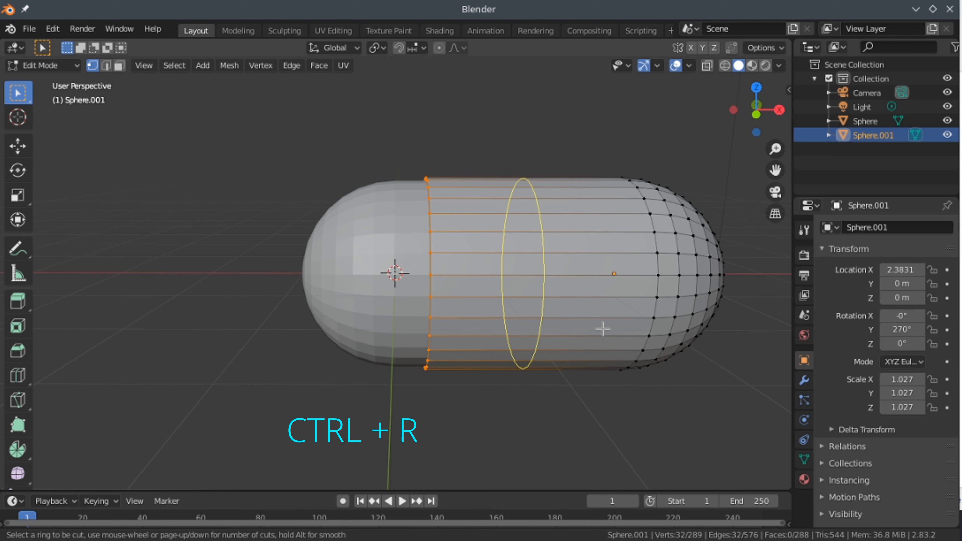
scroll(603, 329, up, 4)
scroll(603, 329, up, 3)
scroll(602, 328, up, 1)
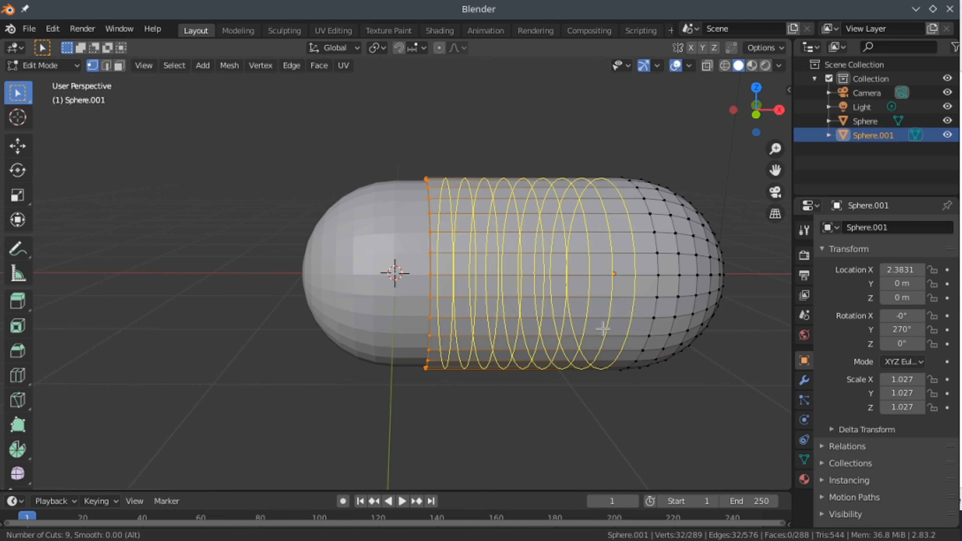
click(602, 329)
click(603, 329)
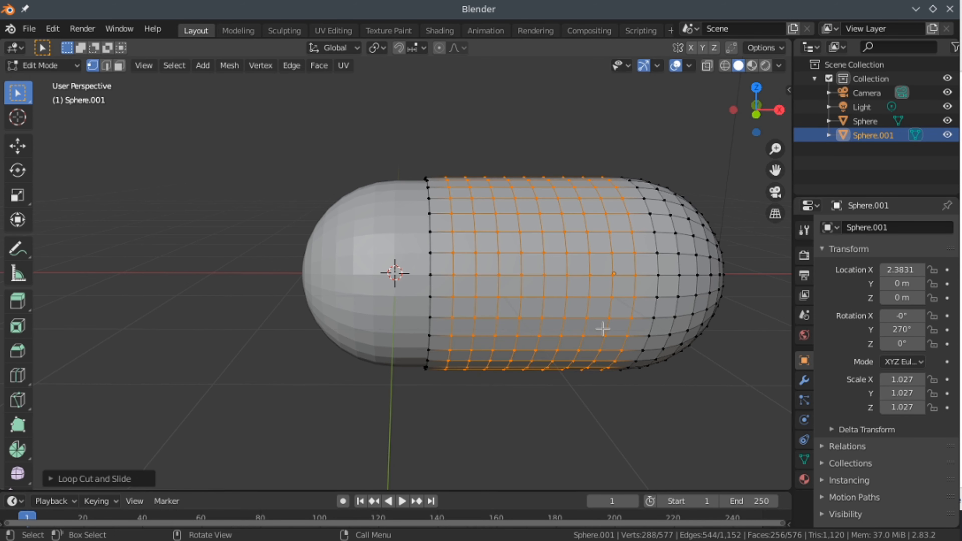
middle_drag(618, 341, 654, 373)
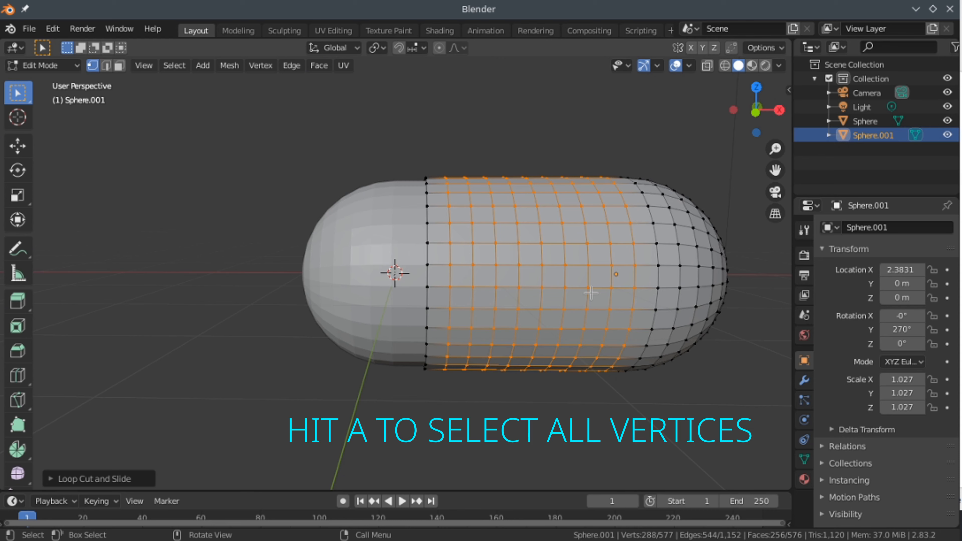
Add a Subdivision Surface modifier to the rotated half with Render and Viewport levels of 4, then return to Object Mode with its vertices deselected.
key(a)
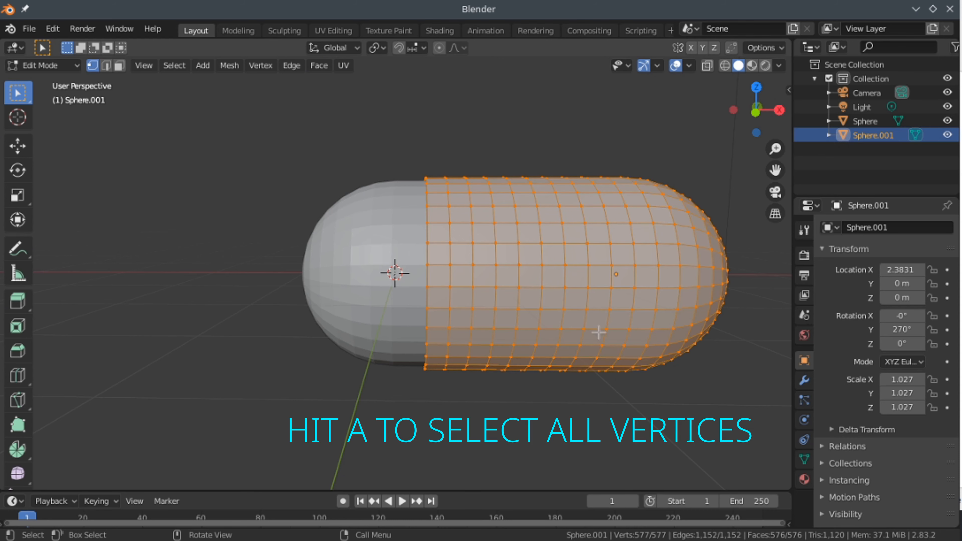
click(805, 383)
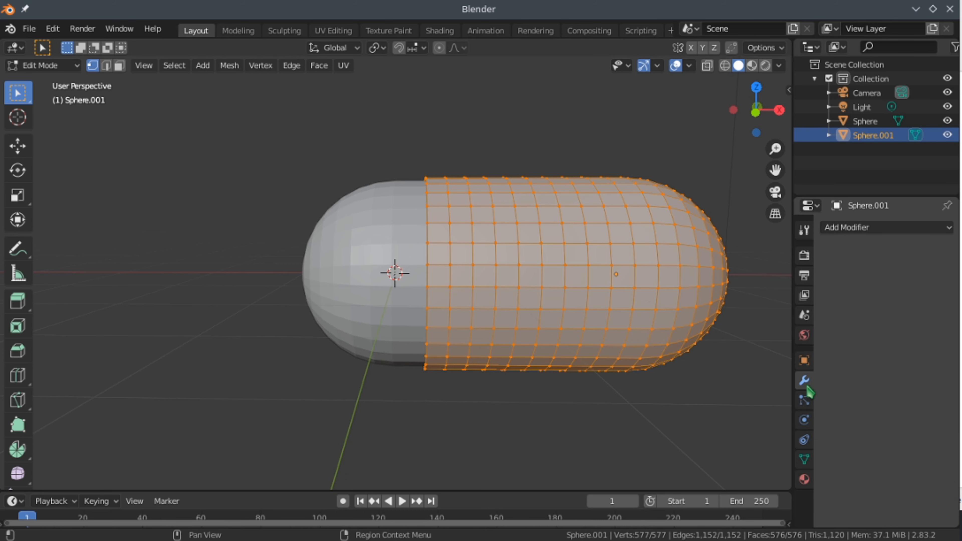
click(864, 227)
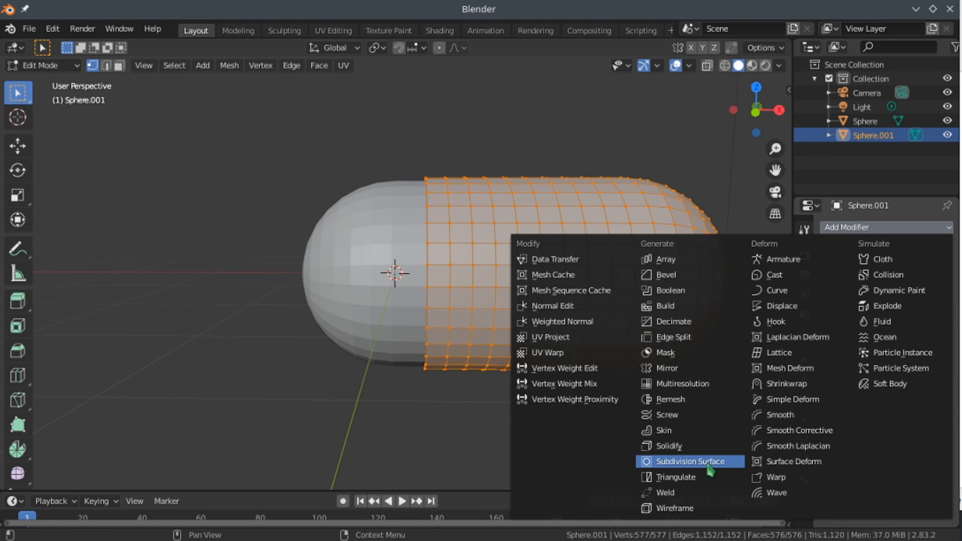
click(691, 461)
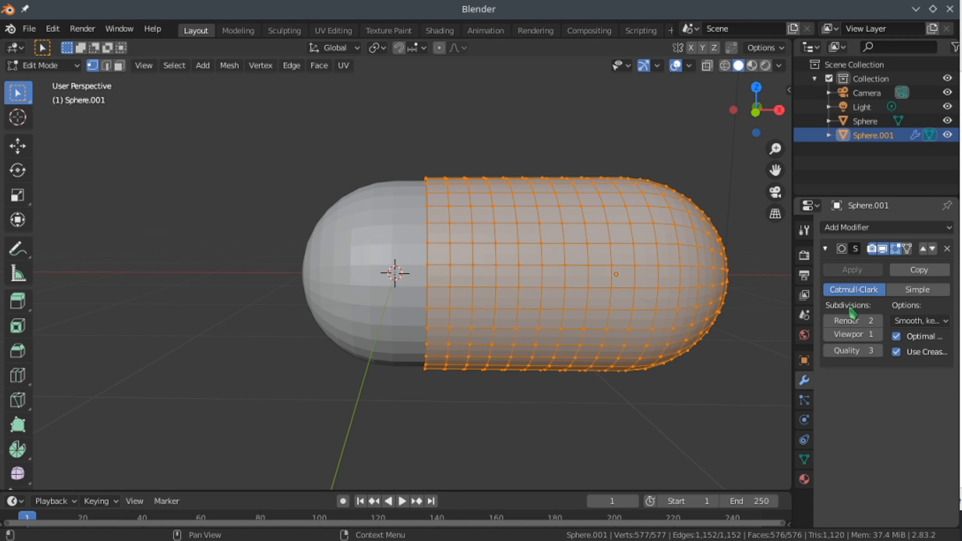
click(877, 321)
click(878, 321)
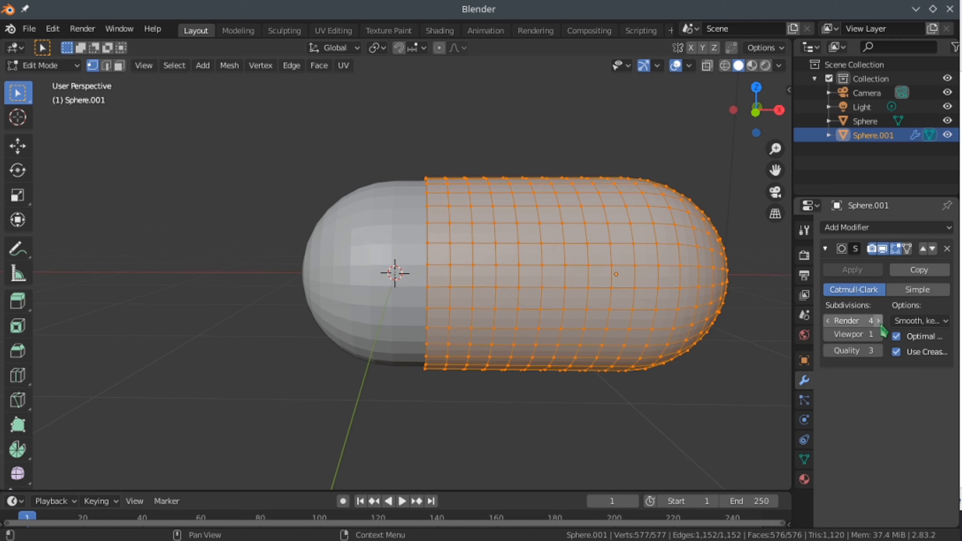
click(878, 335)
click(878, 334)
click(878, 334)
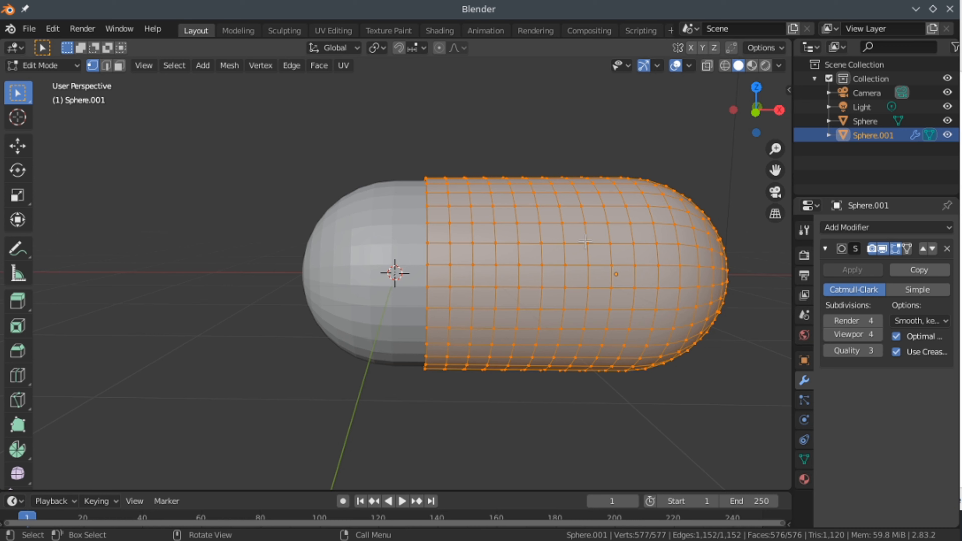
key(alt+a)
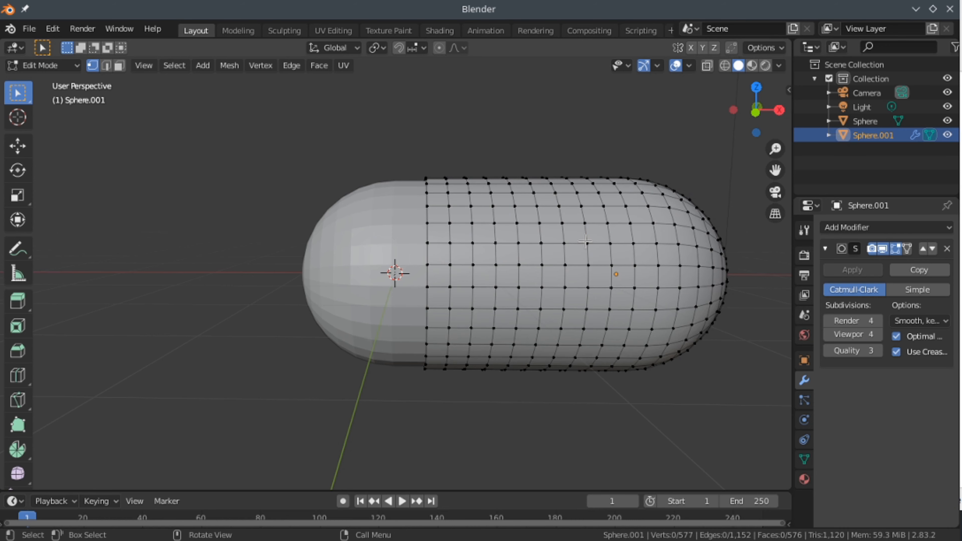
key(Tab)
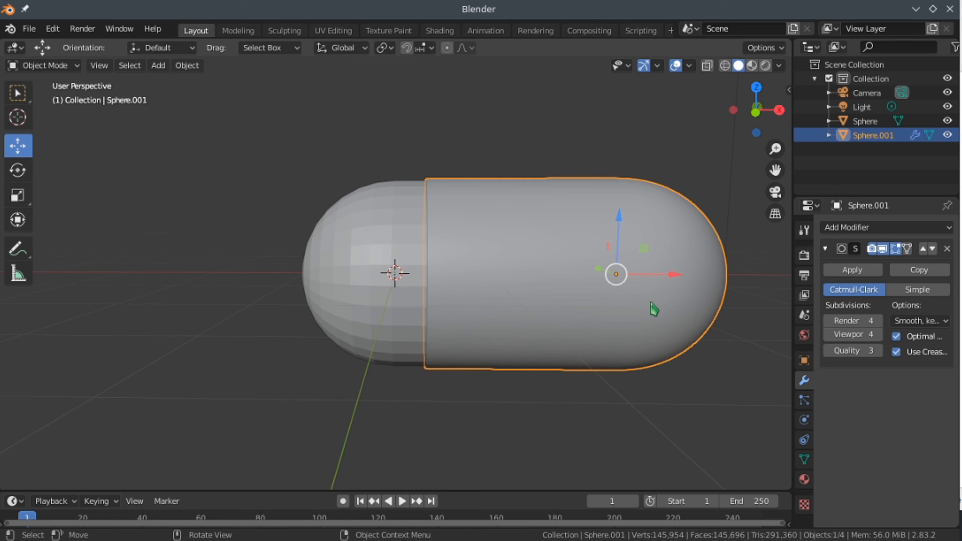
Select the original capsule half and move it along the negative X axis until it is clear of the rotated half.
middle_drag(654, 309, 526, 262)
right_click(526, 262)
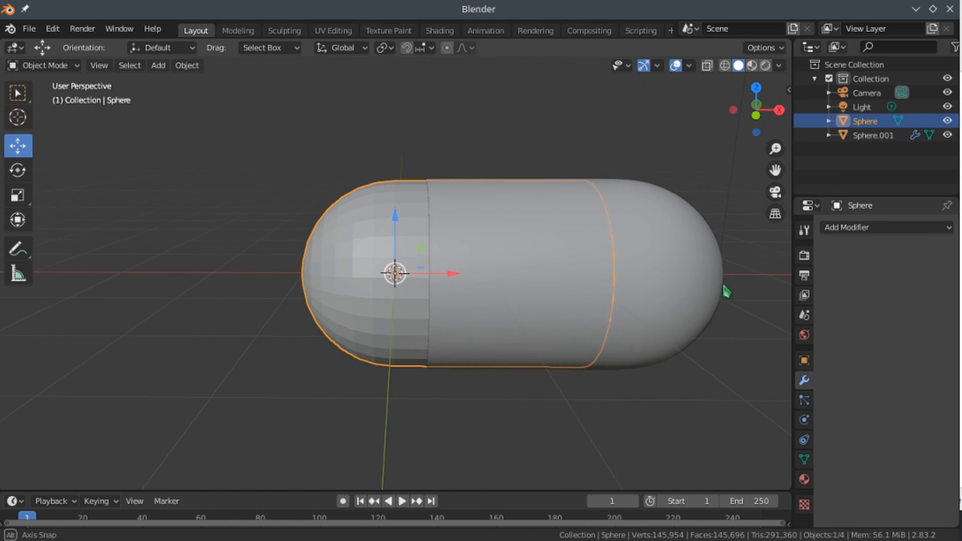
middle_drag(724, 287, 700, 288)
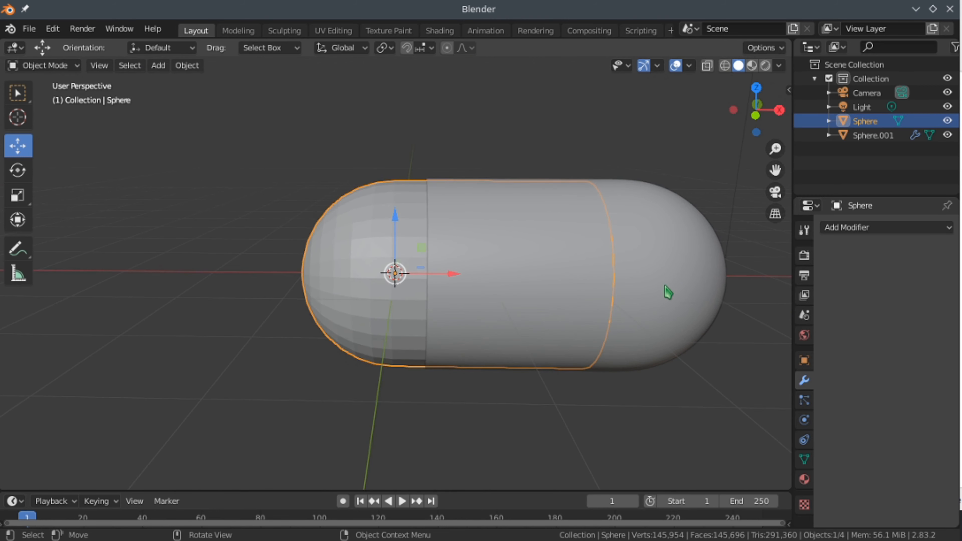
click(526, 272)
click(388, 267)
key(g)
key(x)
click(322, 269)
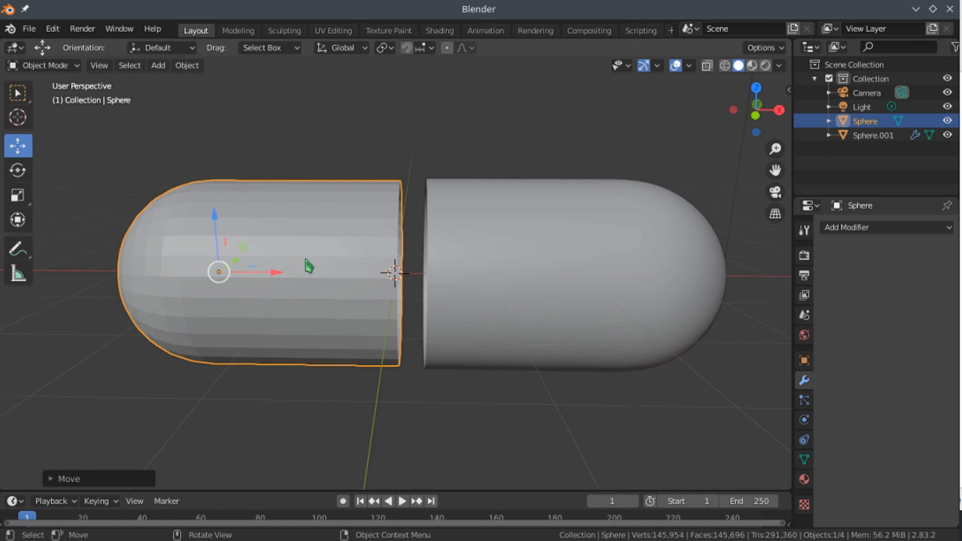
Add eight evenly spaced loop cuts around the original half's straight section, select its whole mesh and return to Object Mode.
key(Tab)
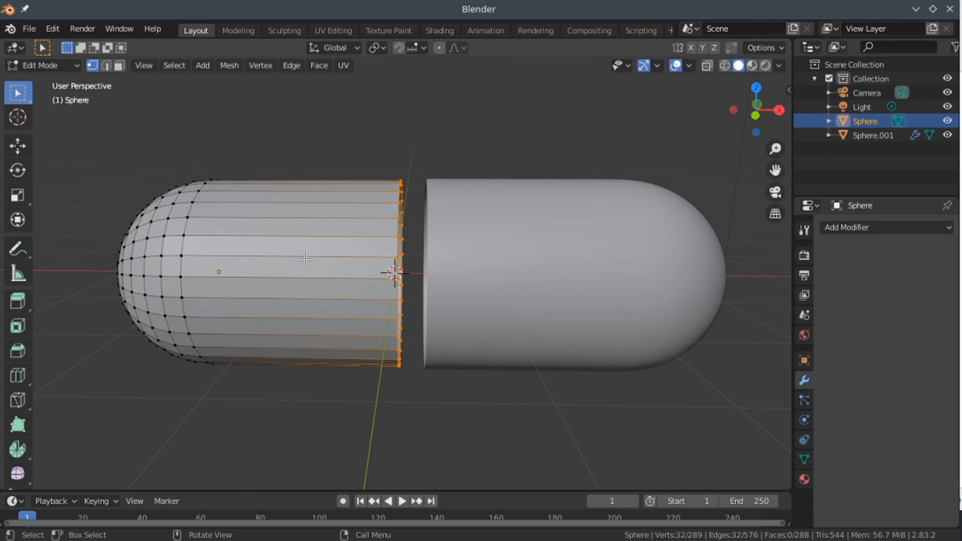
key(ctrl)
key(ctrl+r)
scroll(305, 259, up, 7)
click(305, 258)
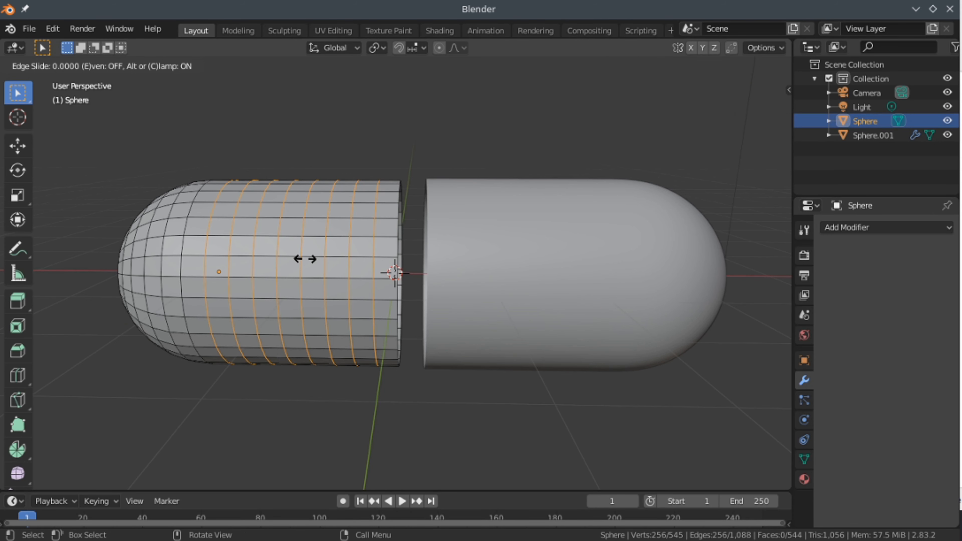
right_click(305, 259)
key(a)
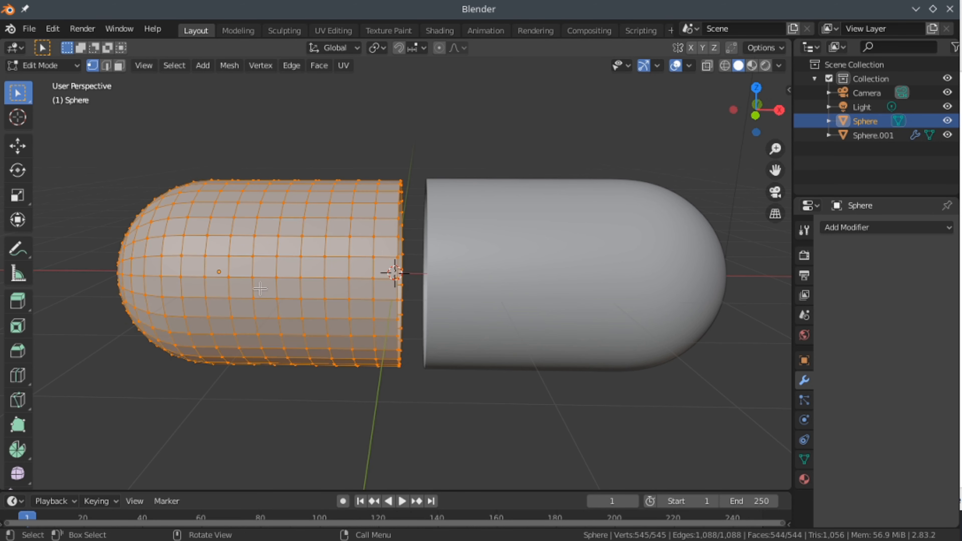
key(Tab)
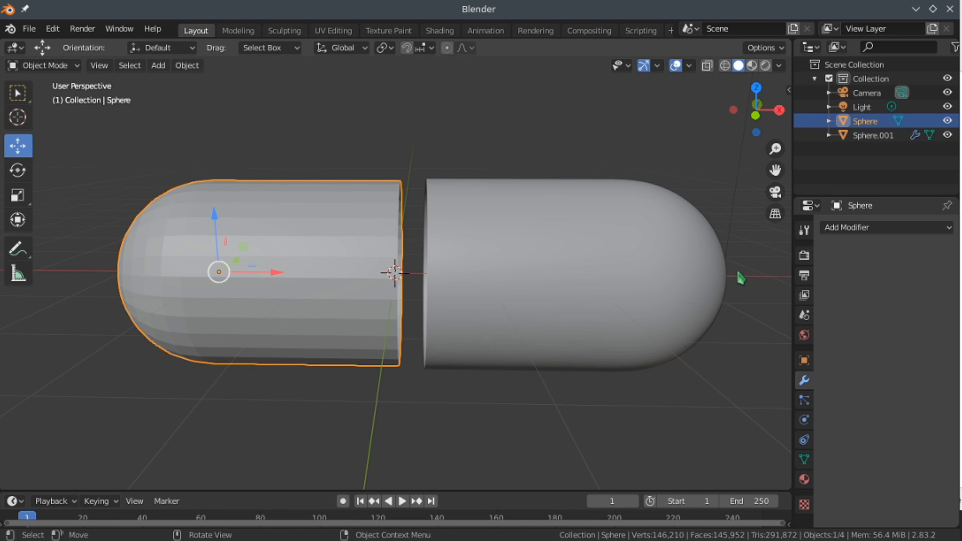
Add a Subdivision Surface modifier to the original half with Render and Viewport levels of 4.
click(856, 229)
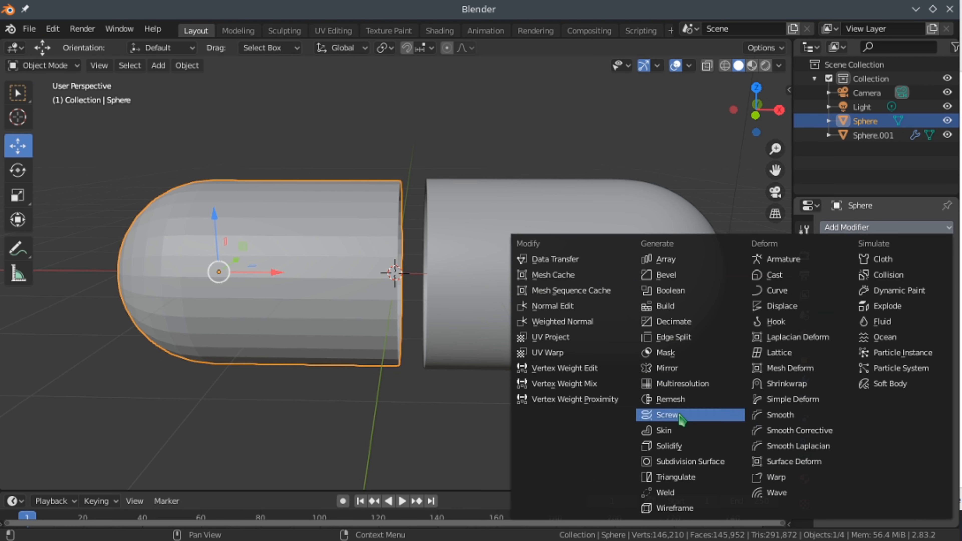
click(697, 462)
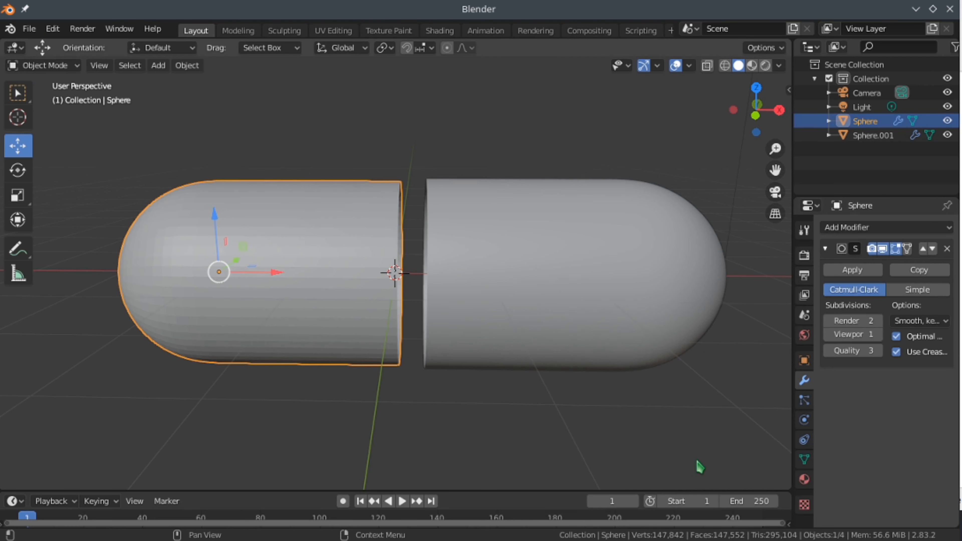
click(878, 321)
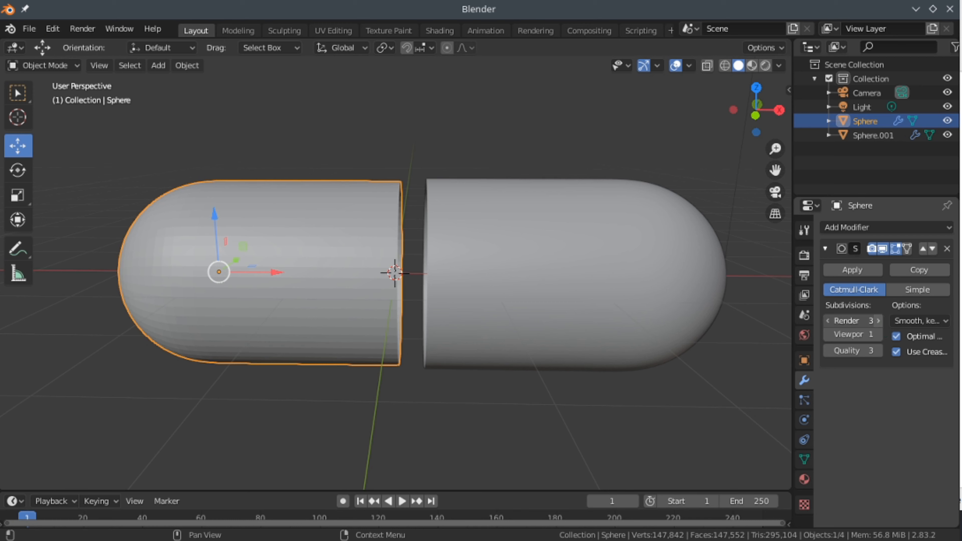
click(878, 322)
click(879, 338)
click(878, 338)
click(879, 338)
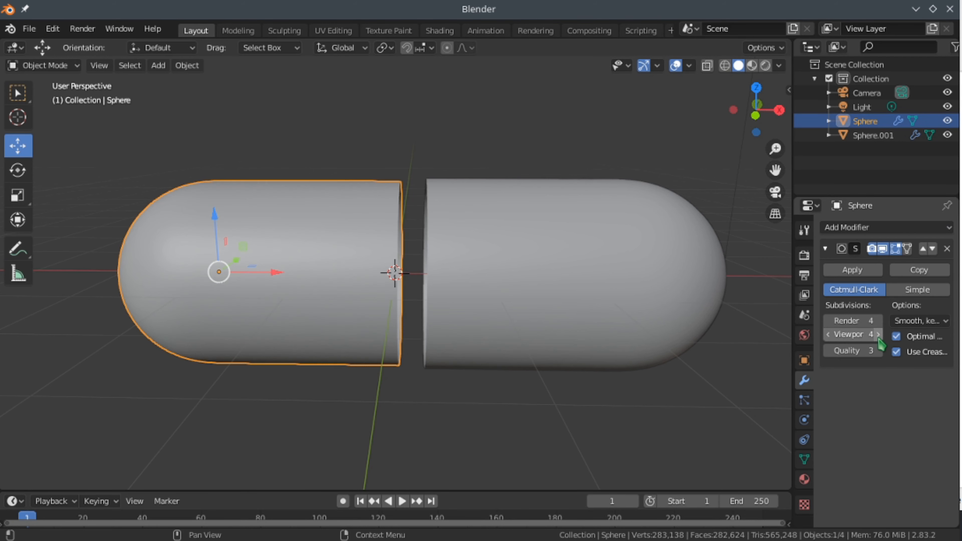
Shade the original half smooth and slide it back along the X axis into the open end of the larger half.
right_click(312, 206)
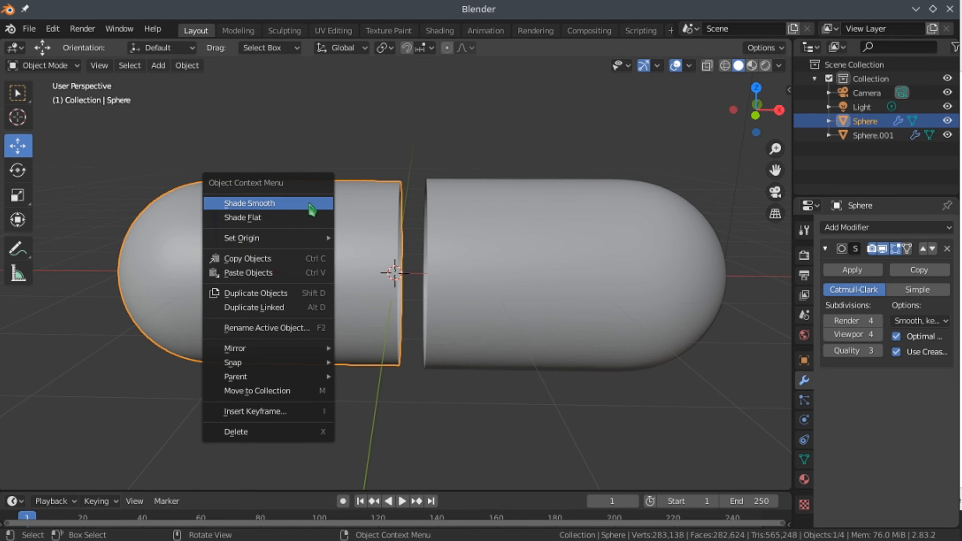
click(312, 204)
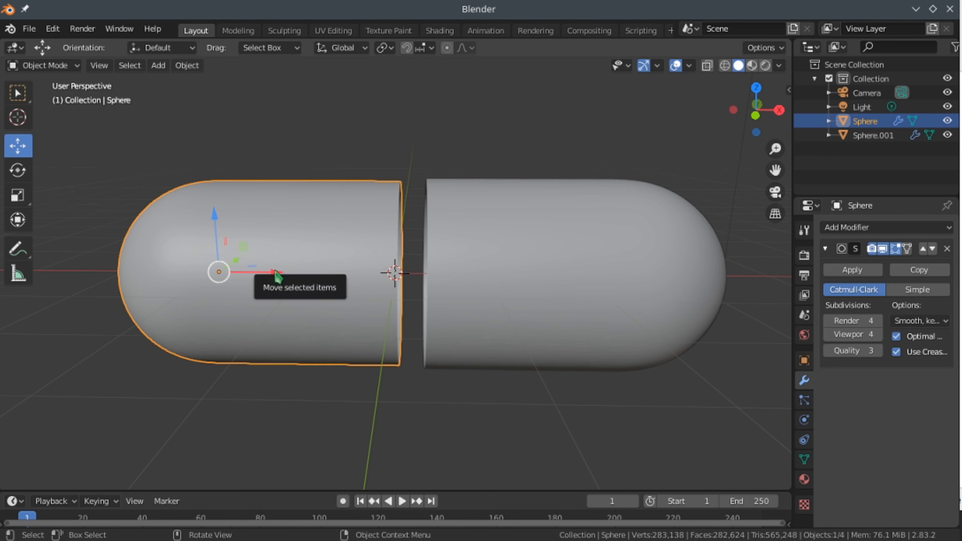
drag(276, 271, 423, 283)
middle_drag(423, 283, 572, 398)
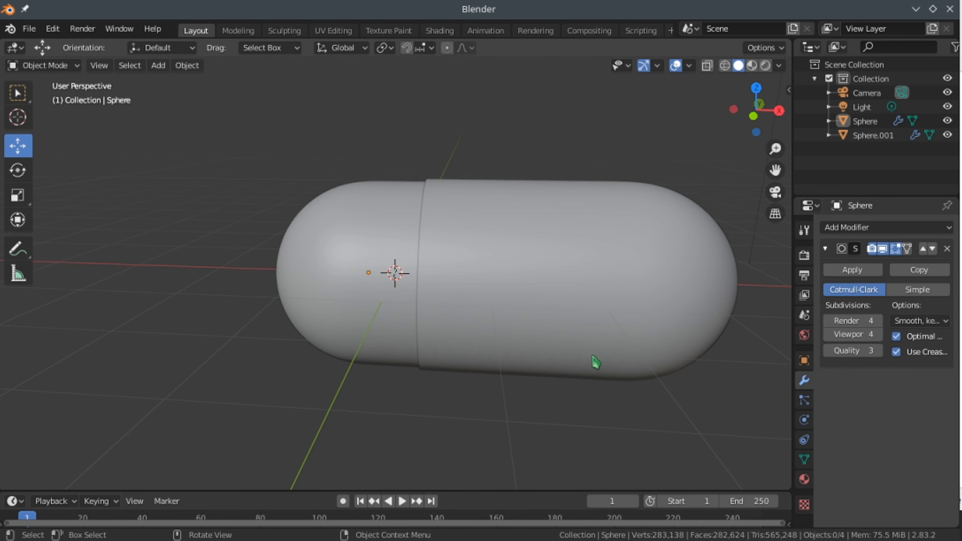
Switch the viewport to Material Preview shading and select the larger capsule half.
click(753, 67)
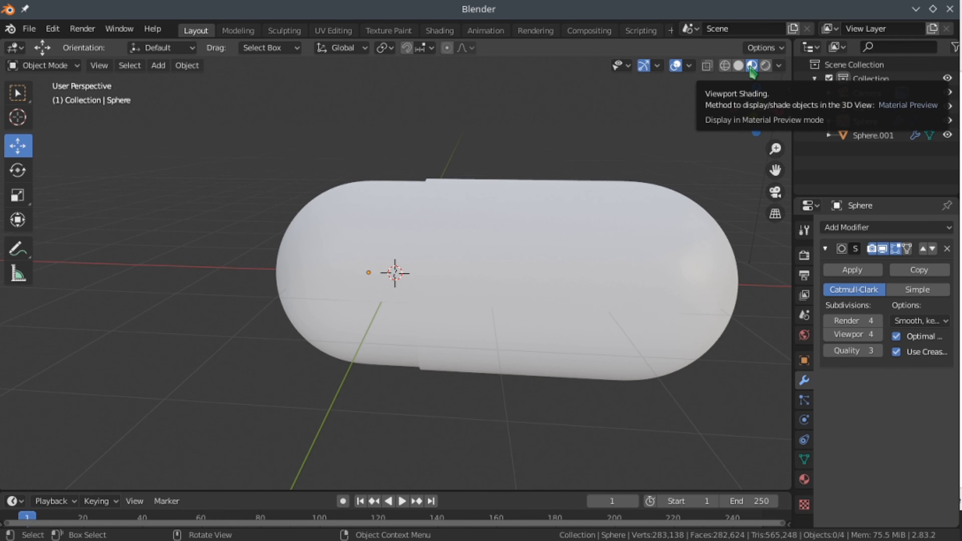
click(580, 297)
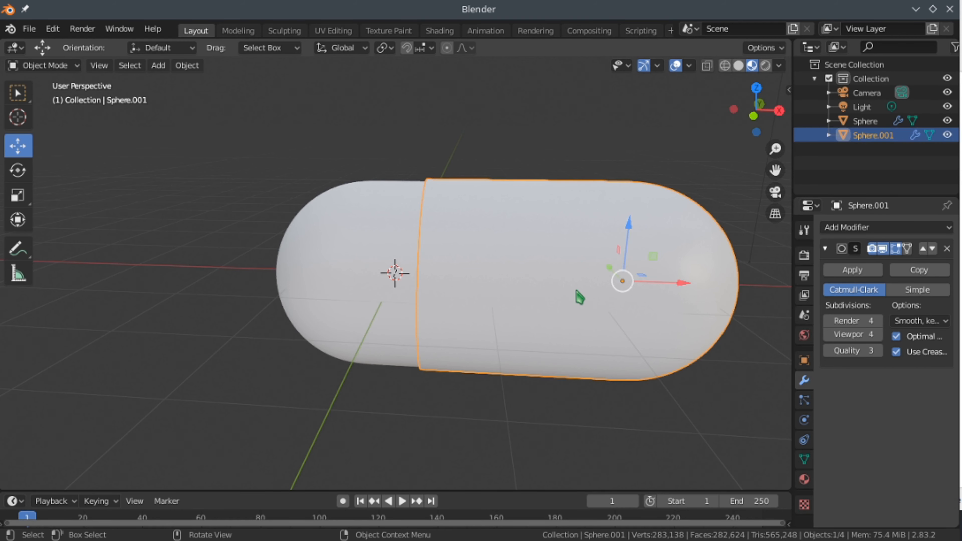
mouse_move(586, 409)
middle_down()
mouse_move(533, 430)
mouse_move(464, 414)
mouse_move(597, 394)
middle_up()
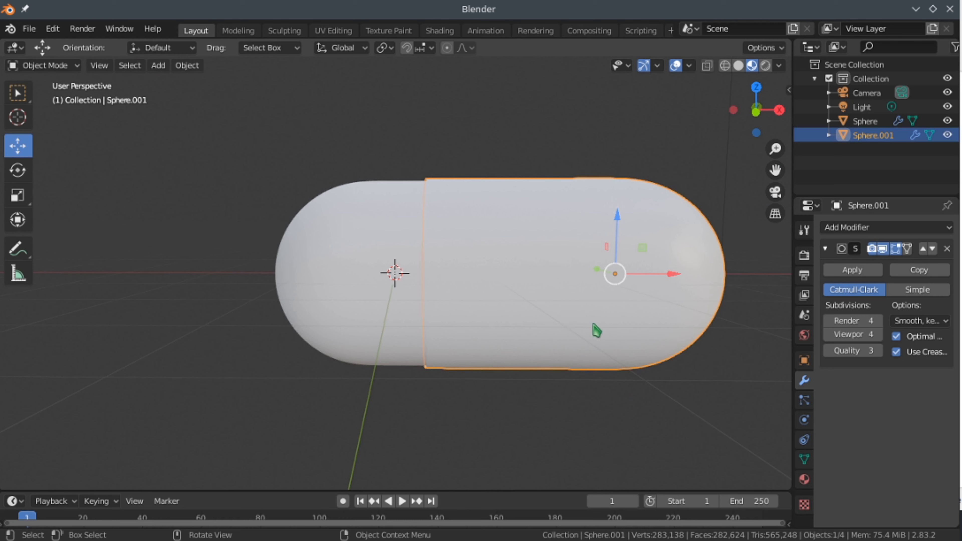
Give the larger capsule half a new material with a blue Base Color and a Roughness of 0.125.
click(804, 480)
click(903, 287)
click(909, 436)
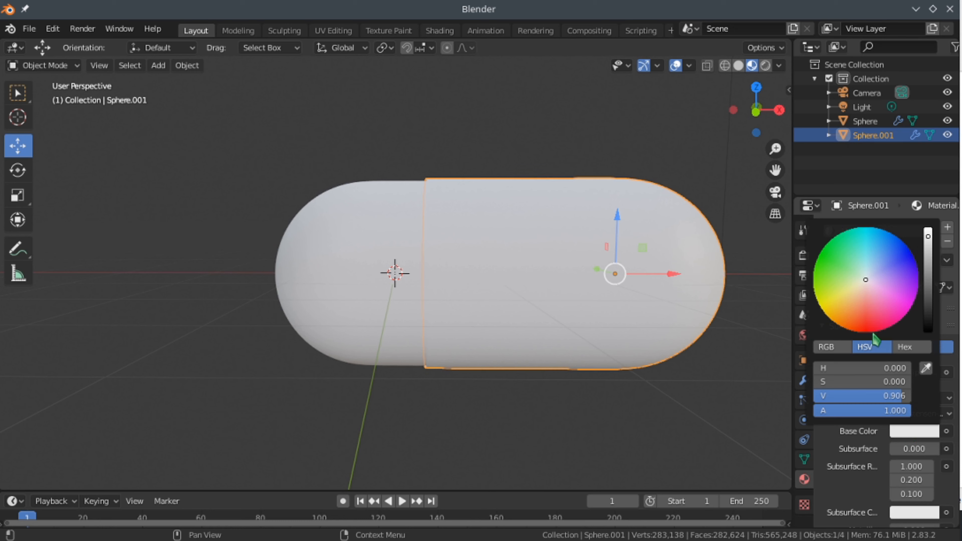
click(896, 253)
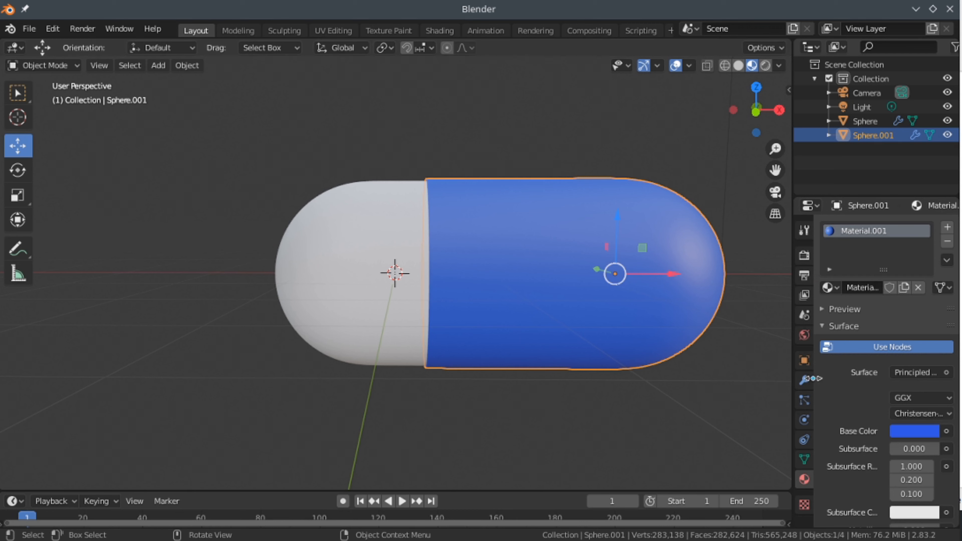
scroll(849, 400, down, 6)
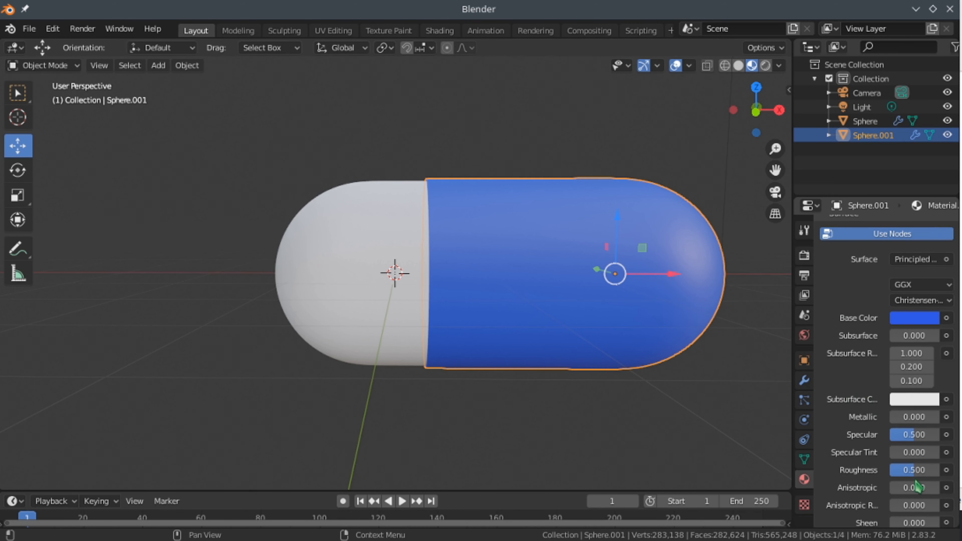
drag(917, 470, 857, 470)
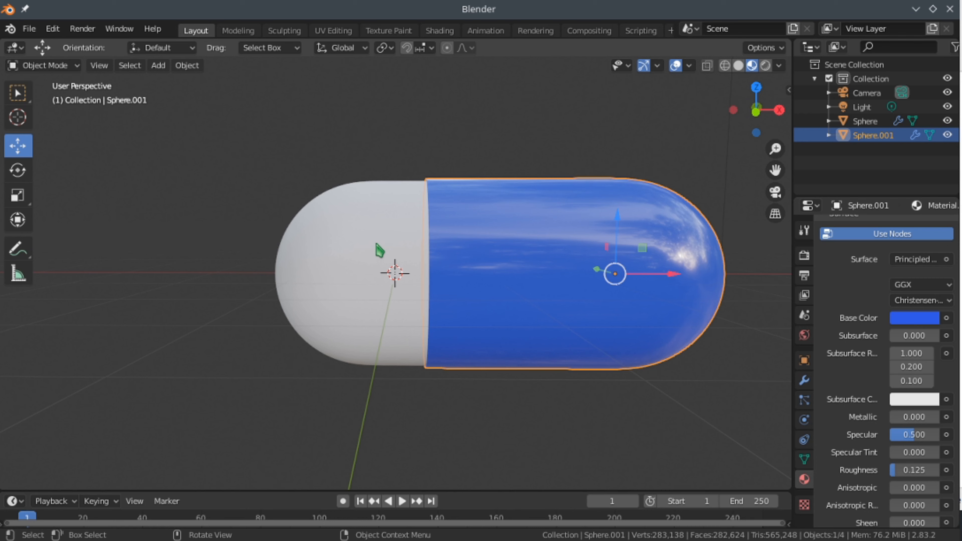
Give the smaller capsule half a new material with a green Base Color and a Roughness of 0.111, and deselect it.
click(379, 251)
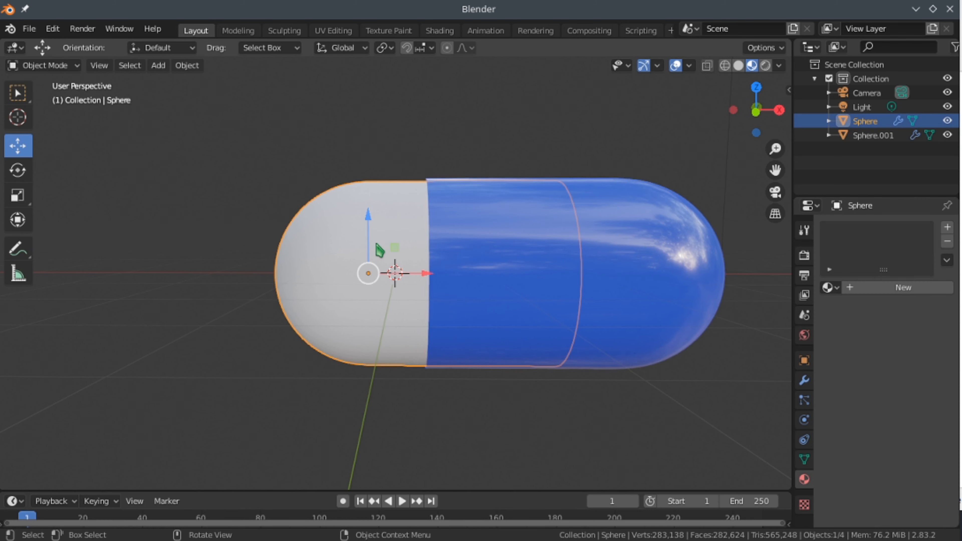
click(906, 288)
click(913, 431)
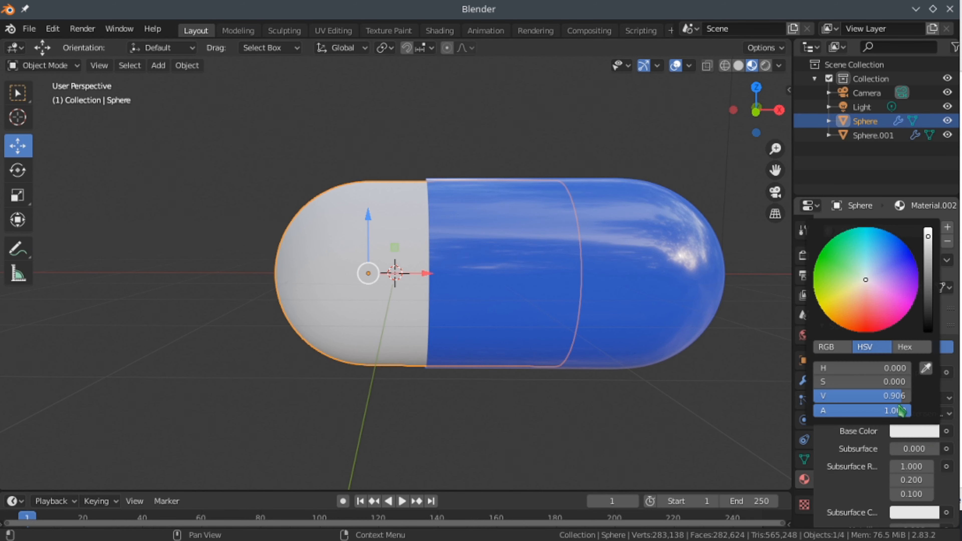
click(842, 250)
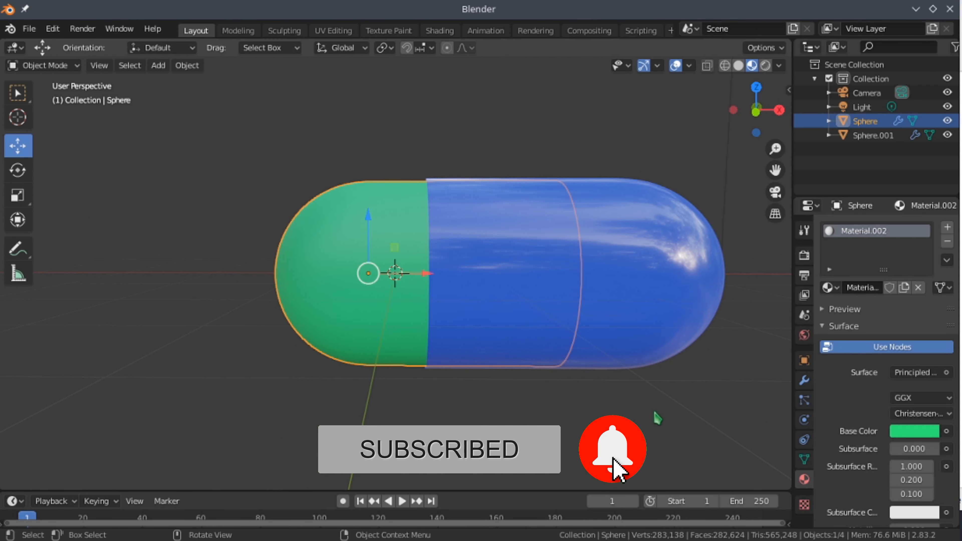
scroll(882, 341, down, 5)
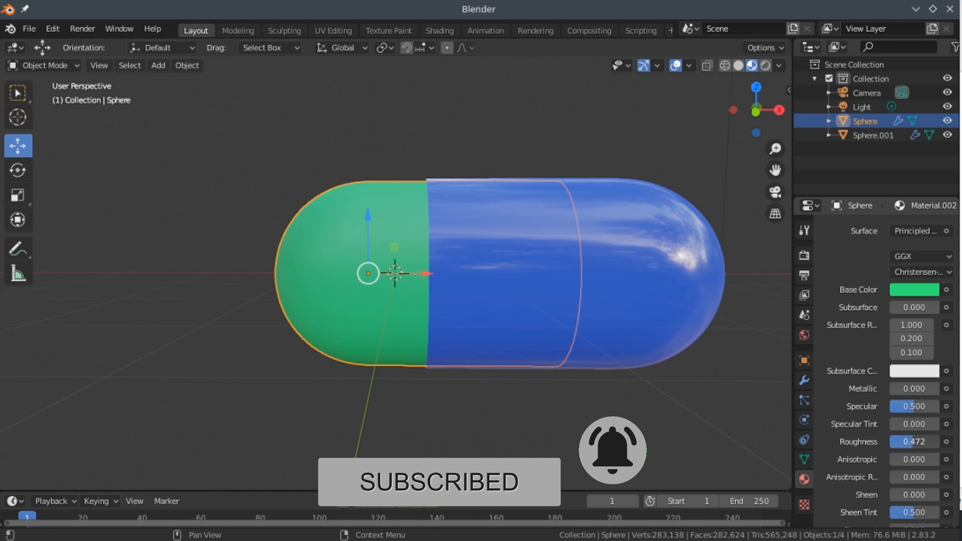
drag(914, 442, 892, 441)
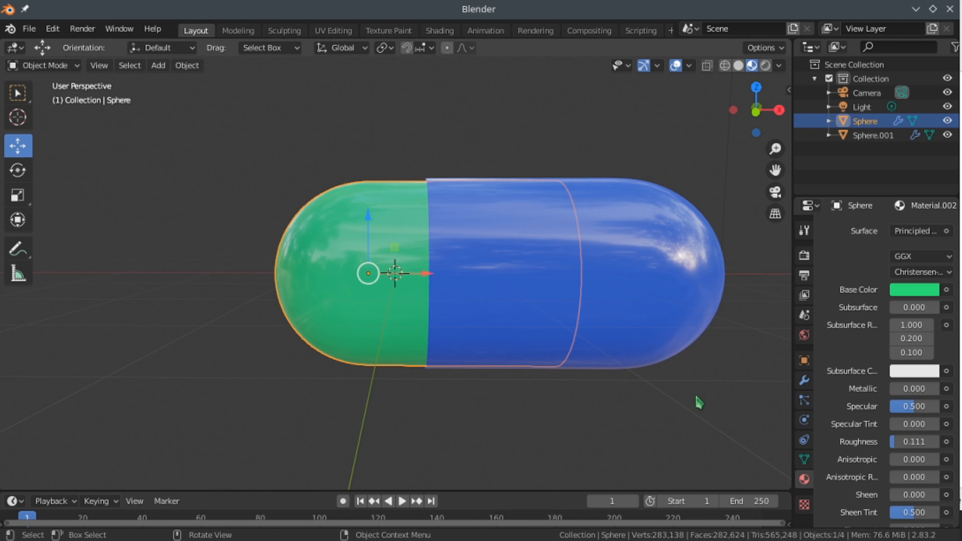
click(678, 394)
middle_drag(591, 436, 304, 367)
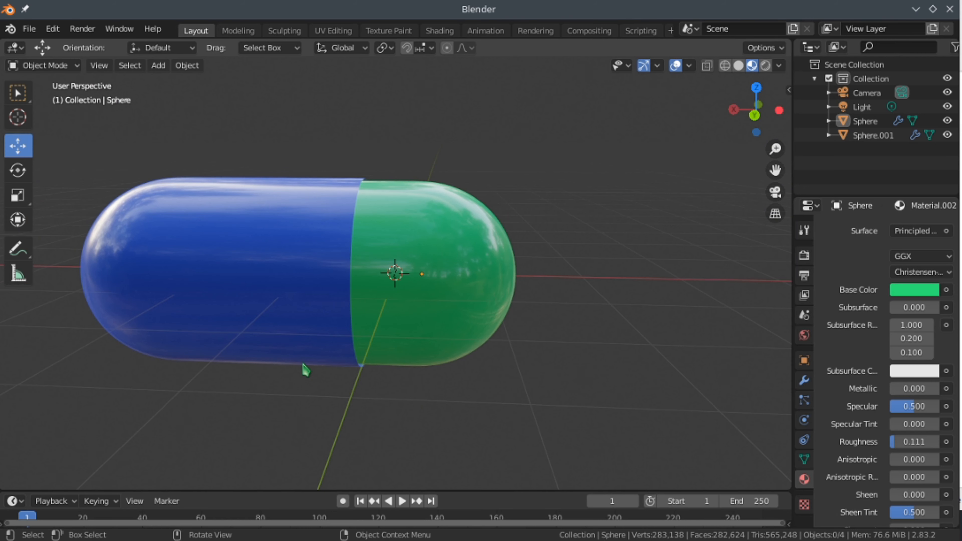